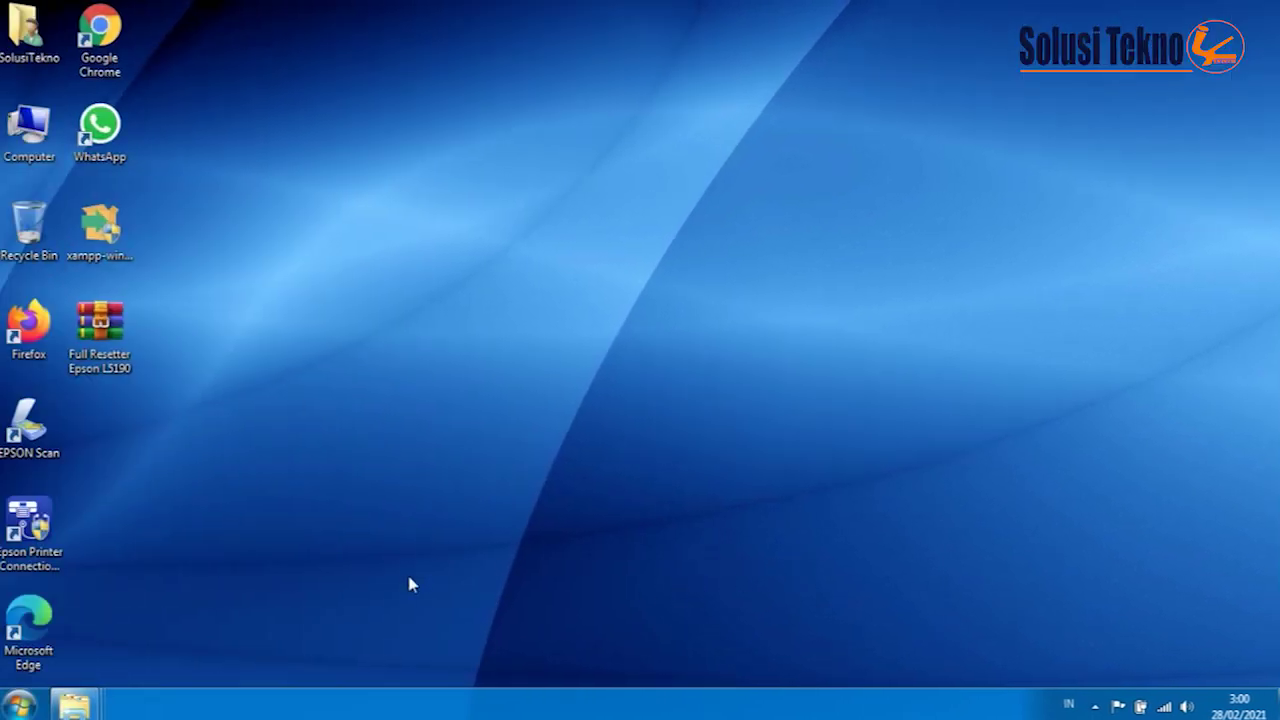
Step: Extract the Full Resetter Epson L5190 archive, entering its password with Show password ticked
{"action": "right_click", "coordinate": [108, 366]}
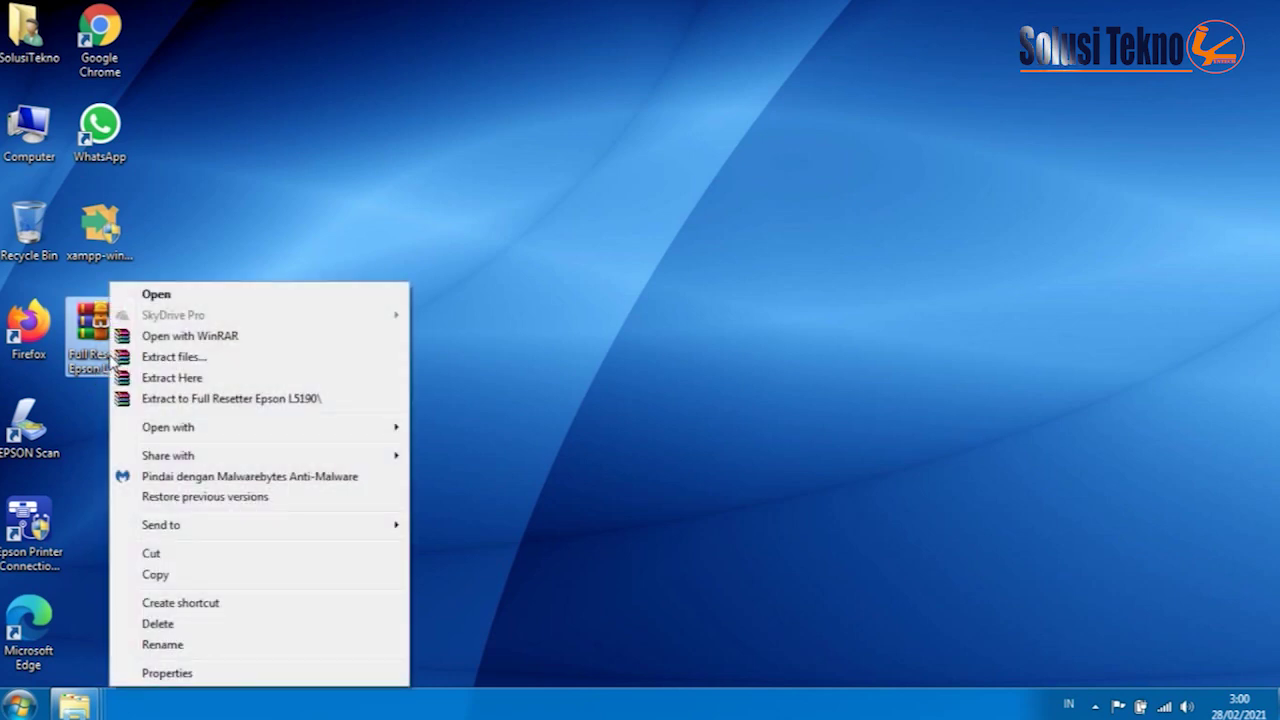
{"action": "left_click", "coordinate": [172, 360]}
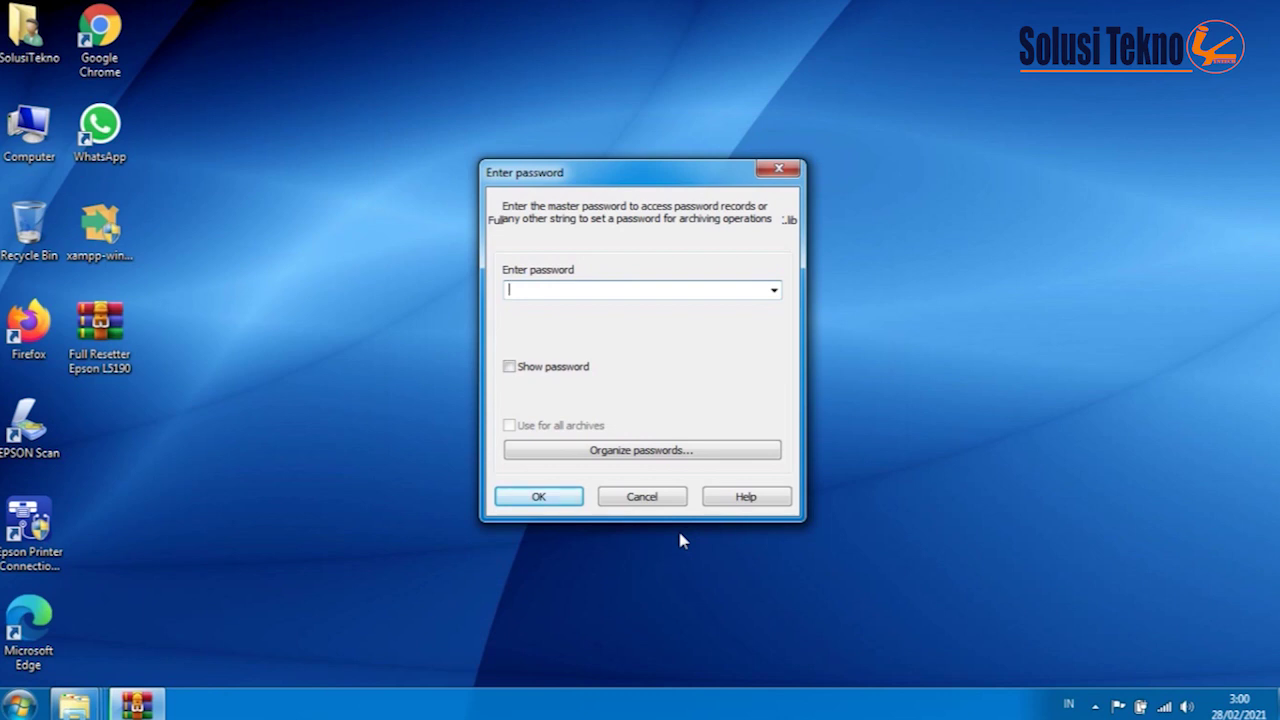
{"action": "left_click", "coordinate": [510, 368]}
{"action": "left_click", "coordinate": [536, 500]}
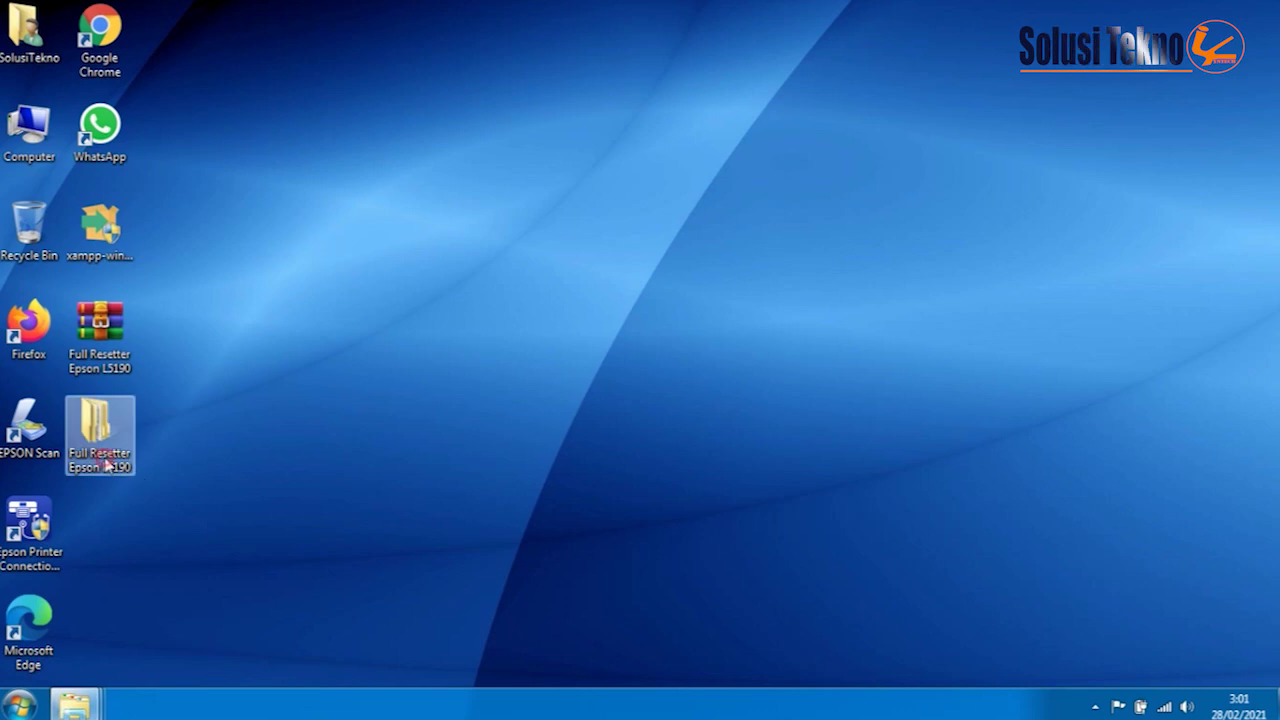
Step: Run Adjprog from Full Resetter Epson L5190 > L5190 Resett to trigger the hardware ID error
{"action": "double_click", "coordinate": [95, 425]}
{"action": "double_click", "coordinate": [512, 190]}
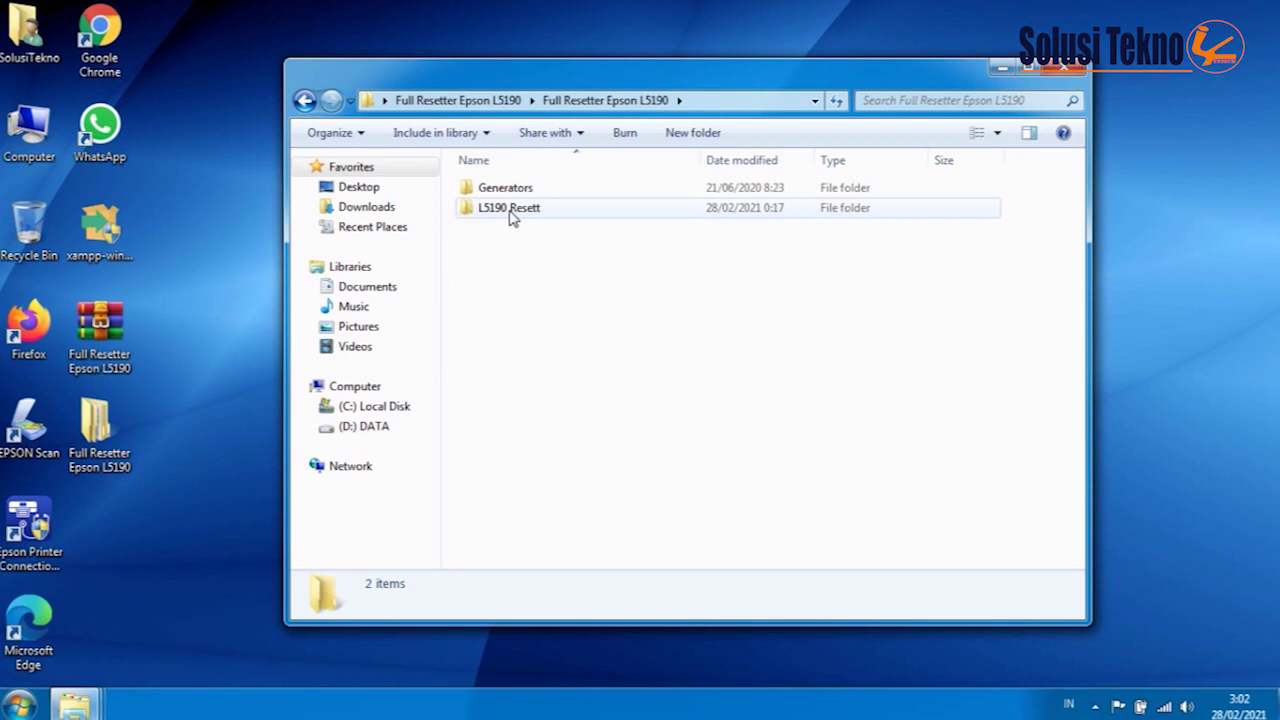
{"action": "double_click", "coordinate": [510, 209]}
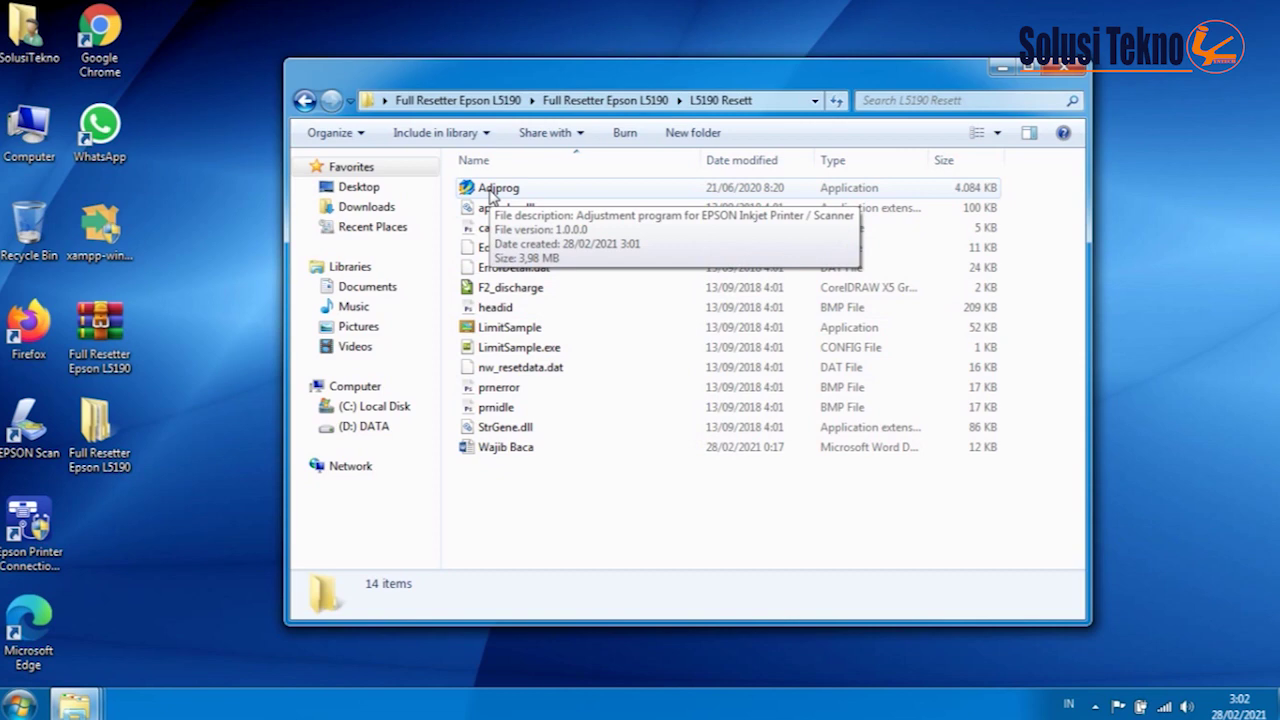
{"action": "double_click", "coordinate": [490, 193]}
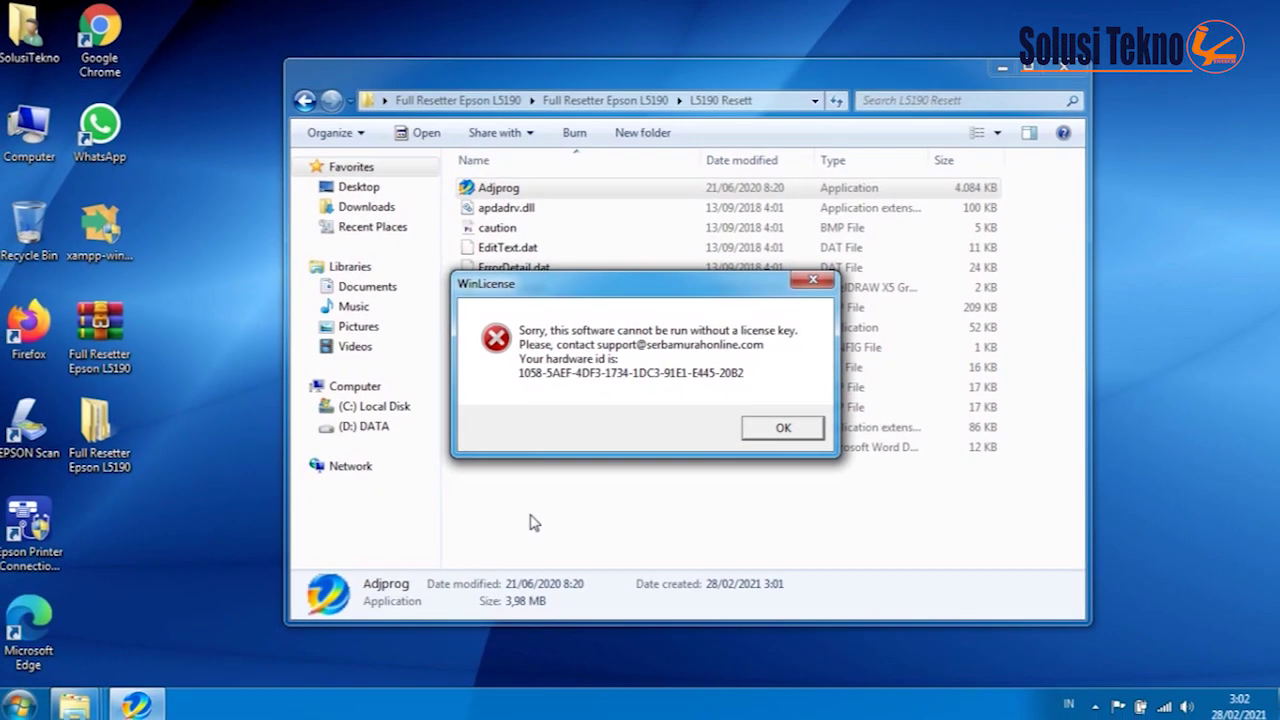
Step: Launch Notepad from the Start search and type in the hardware ID from the error
{"action": "left_click", "coordinate": [20, 705]}
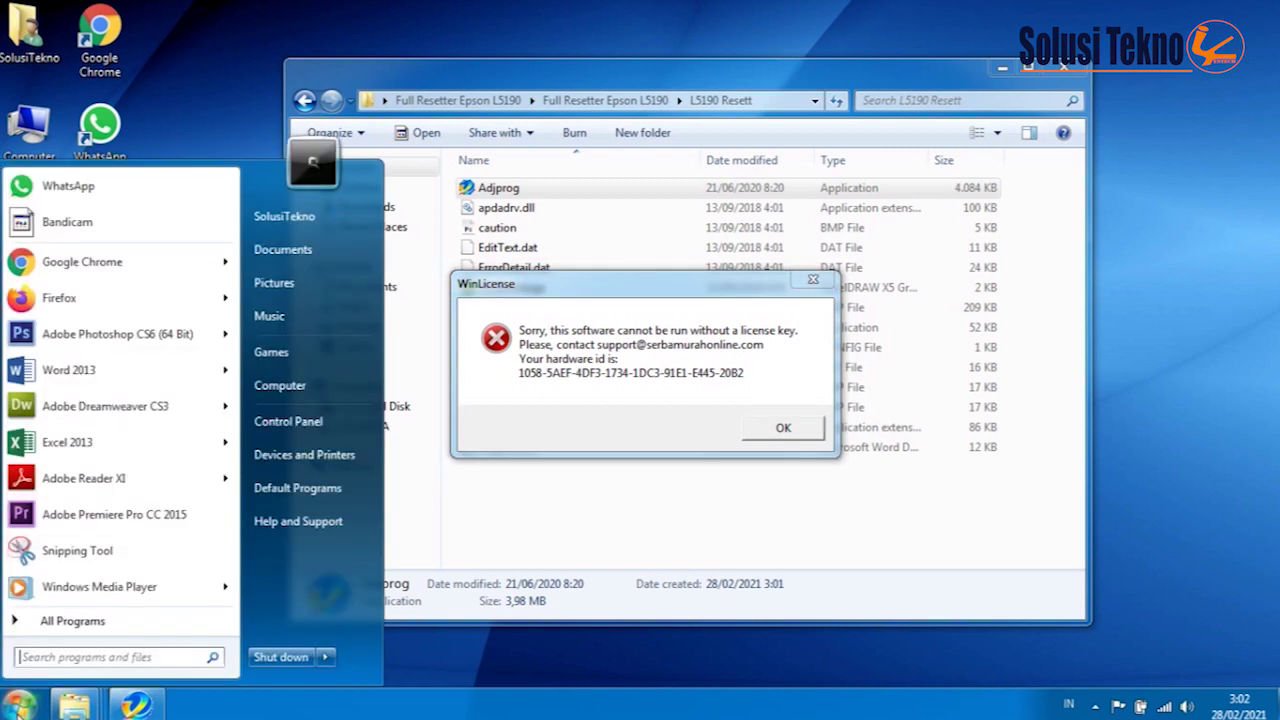
{"action": "type", "text": "note"}
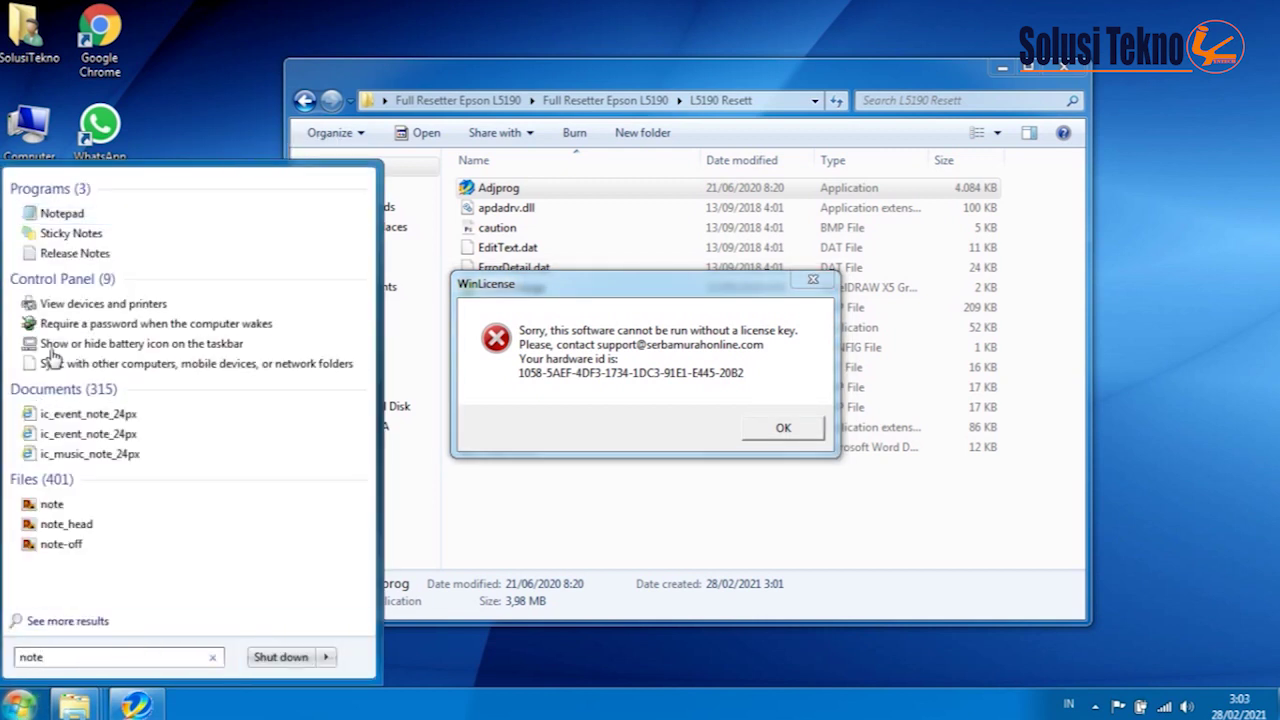
{"action": "key", "text": "Return"}
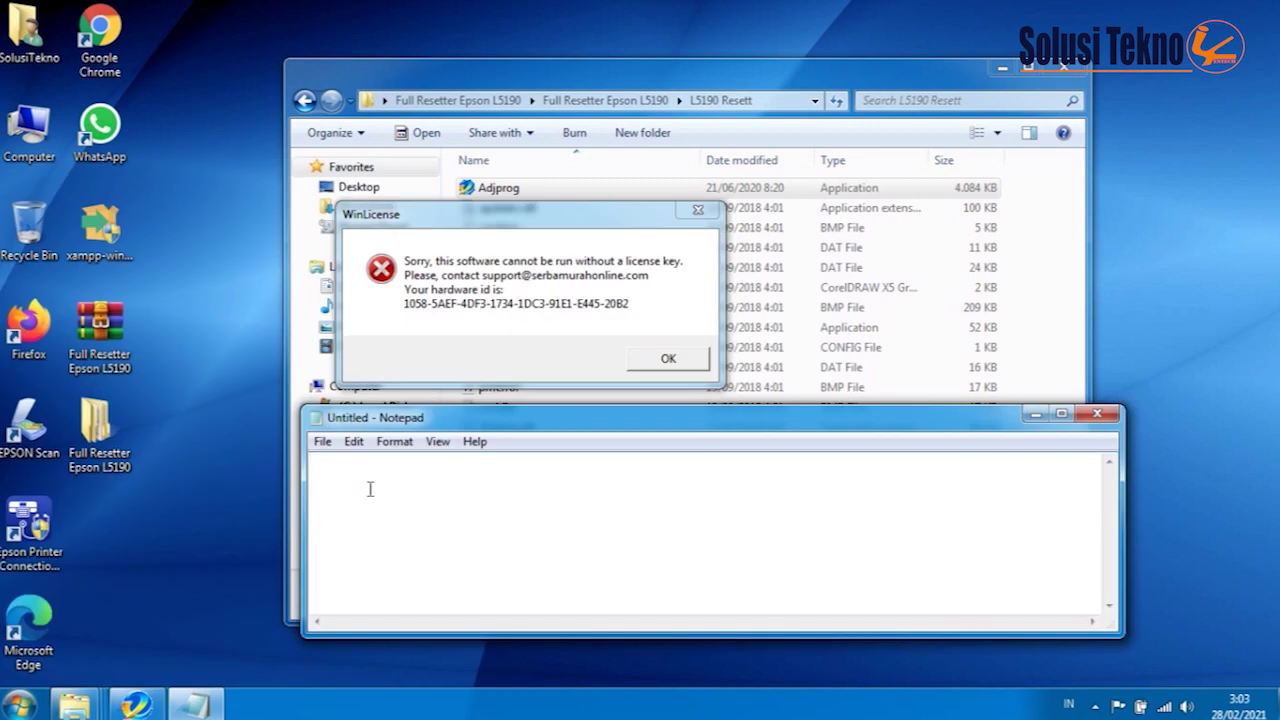
{"action": "type", "text": "1058-5AEF-4DF3-1734-1DC3-"}
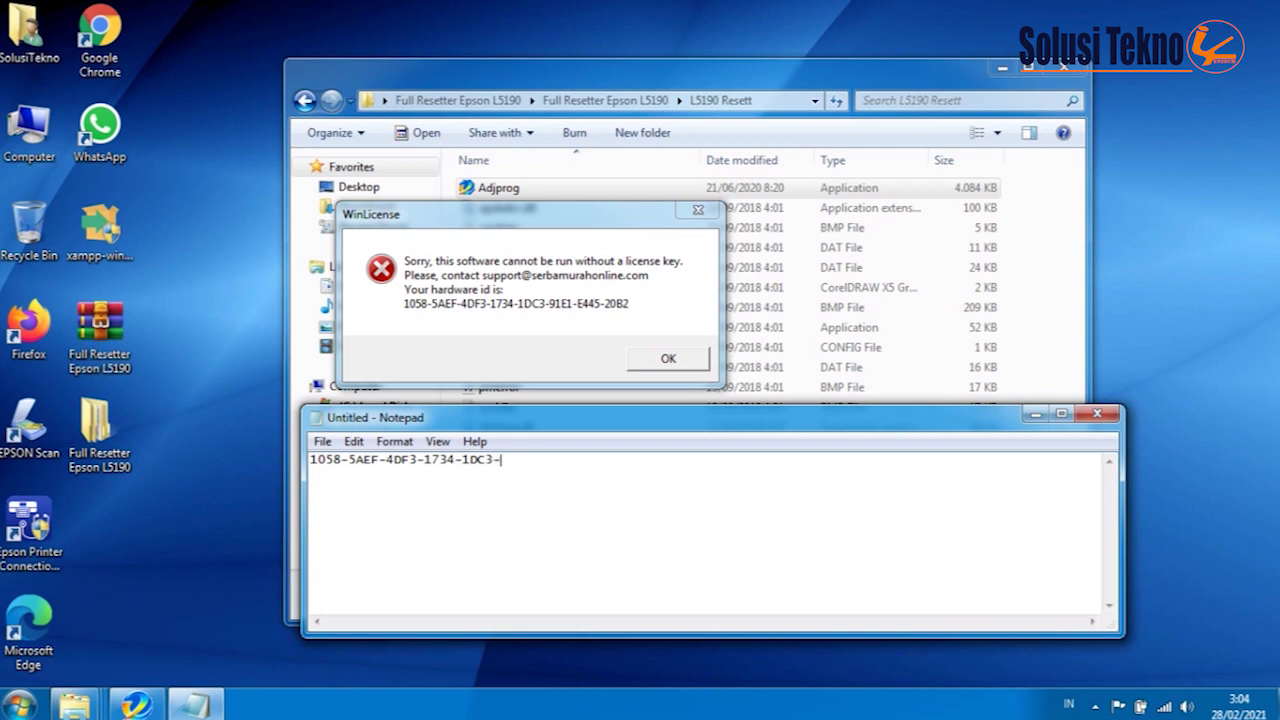
{"action": "type", "text": "91E"}
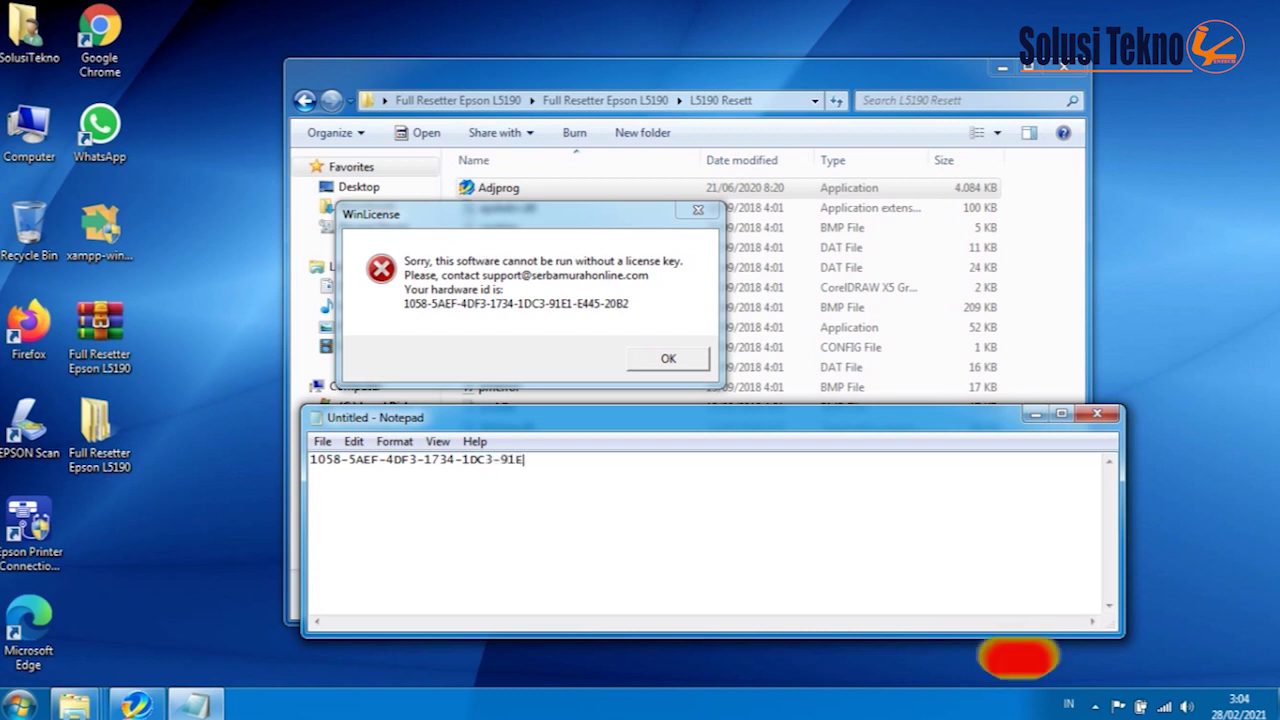
{"action": "type", "text": "1"}
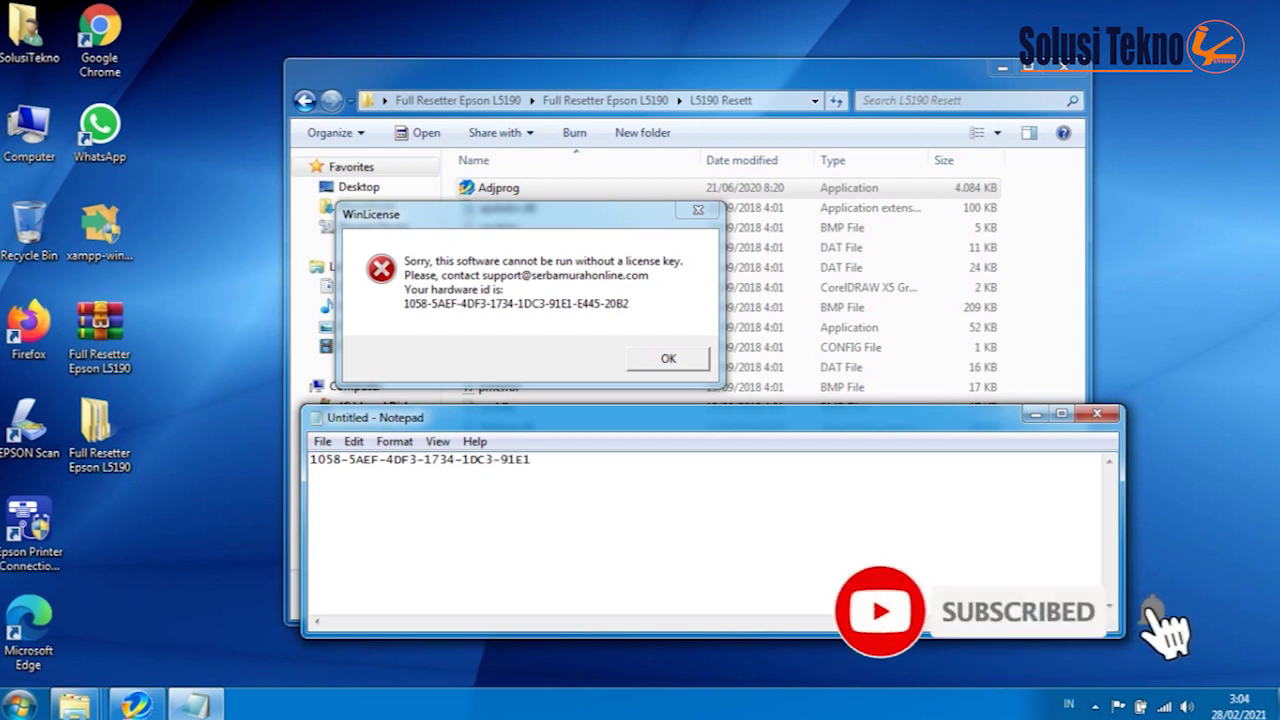
{"action": "type", "text": "-E445-20"}
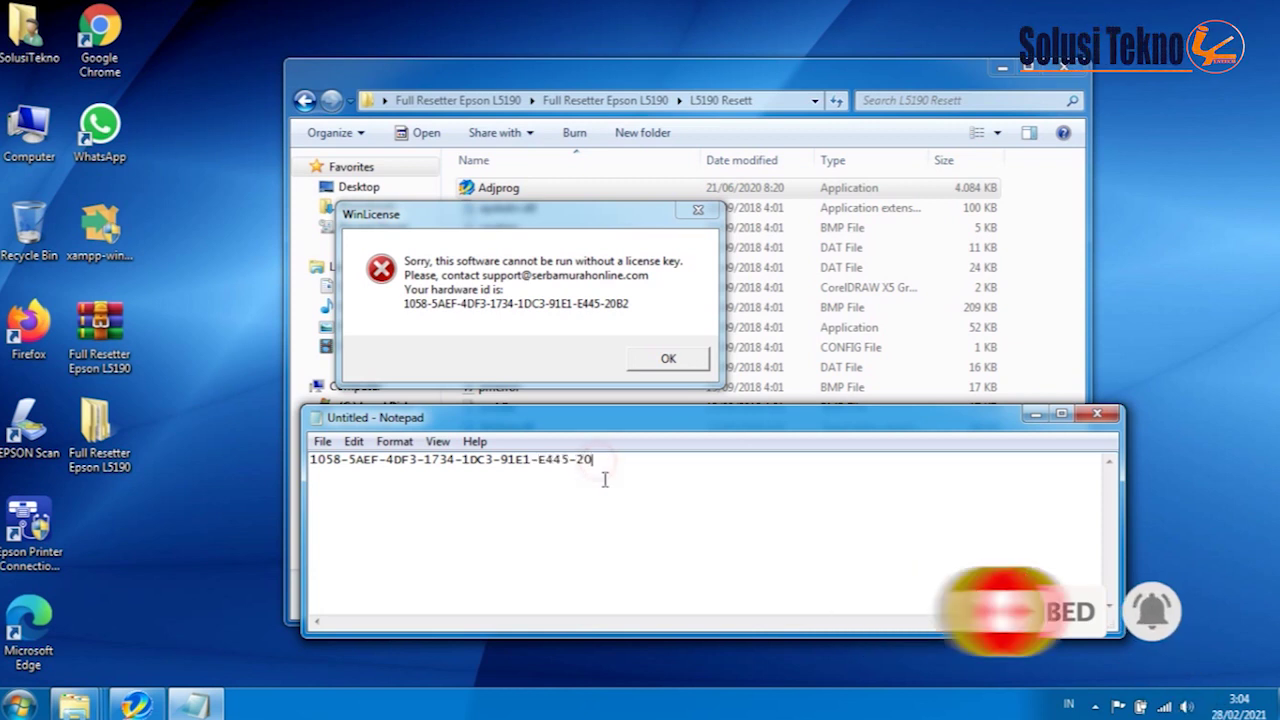
{"action": "type", "text": "B2"}
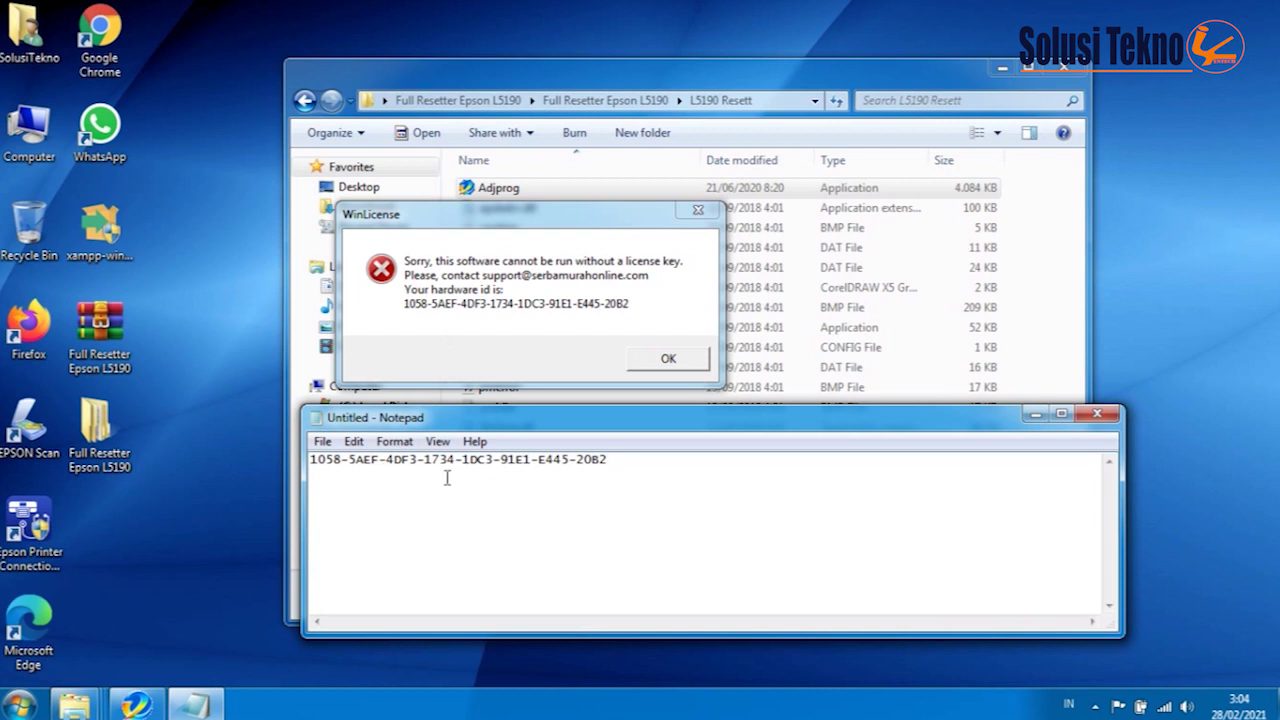
Step: Go back to Full Resetter Epson L5190 and run WLGen_Epson L5190 from Generators\EXE
{"action": "left_click", "coordinate": [344, 125]}
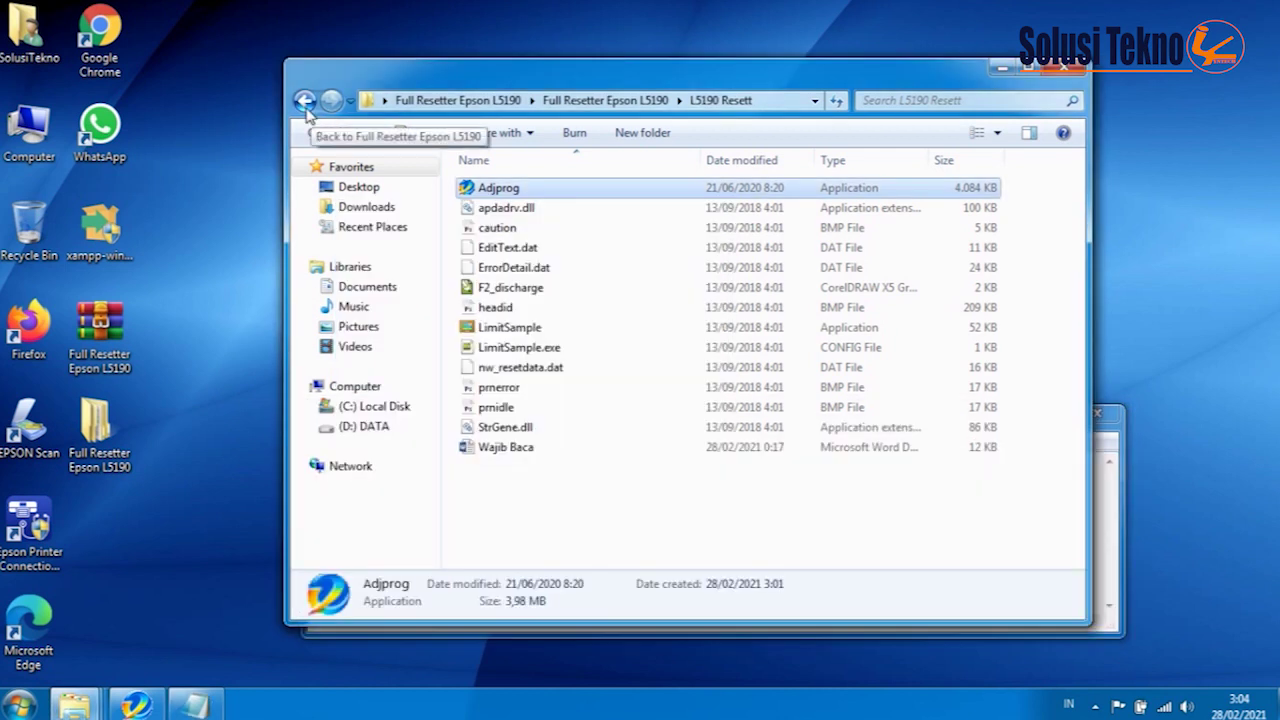
{"action": "left_click", "coordinate": [305, 104]}
{"action": "left_click", "coordinate": [497, 193]}
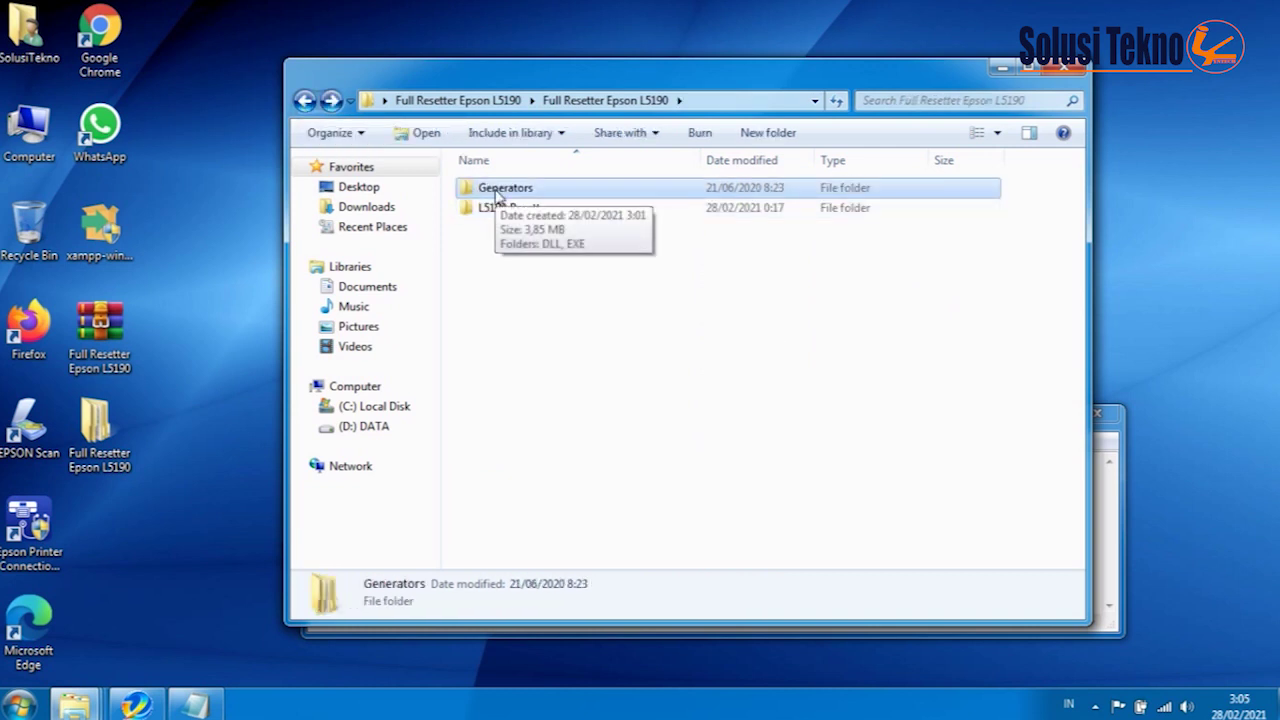
{"action": "double_click", "coordinate": [497, 190]}
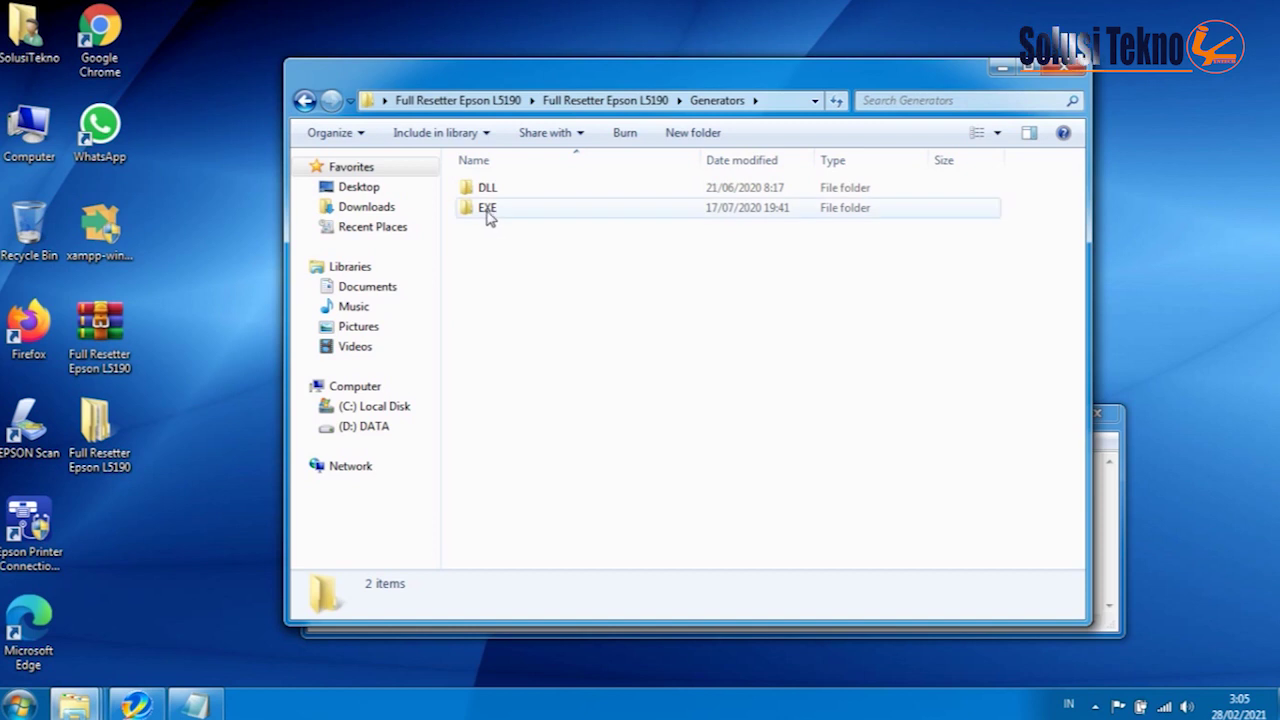
{"action": "left_click", "coordinate": [490, 215]}
{"action": "double_click", "coordinate": [490, 215]}
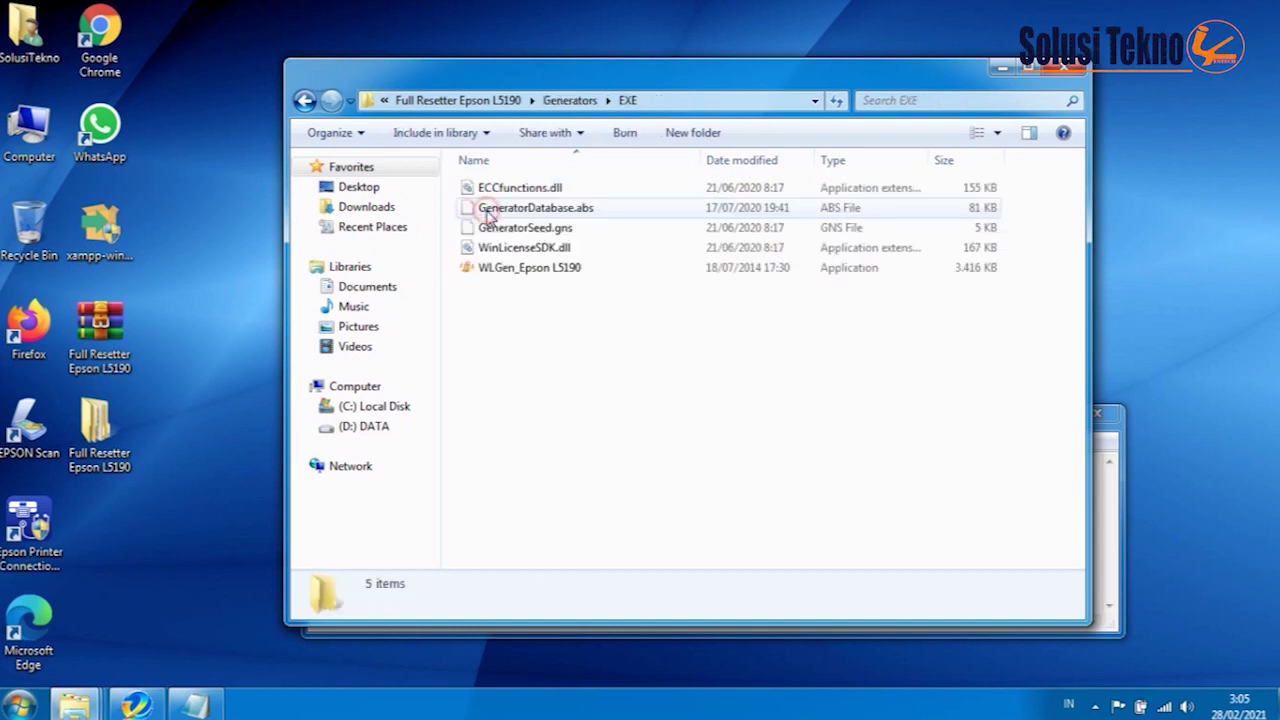
{"action": "double_click", "coordinate": [500, 270]}
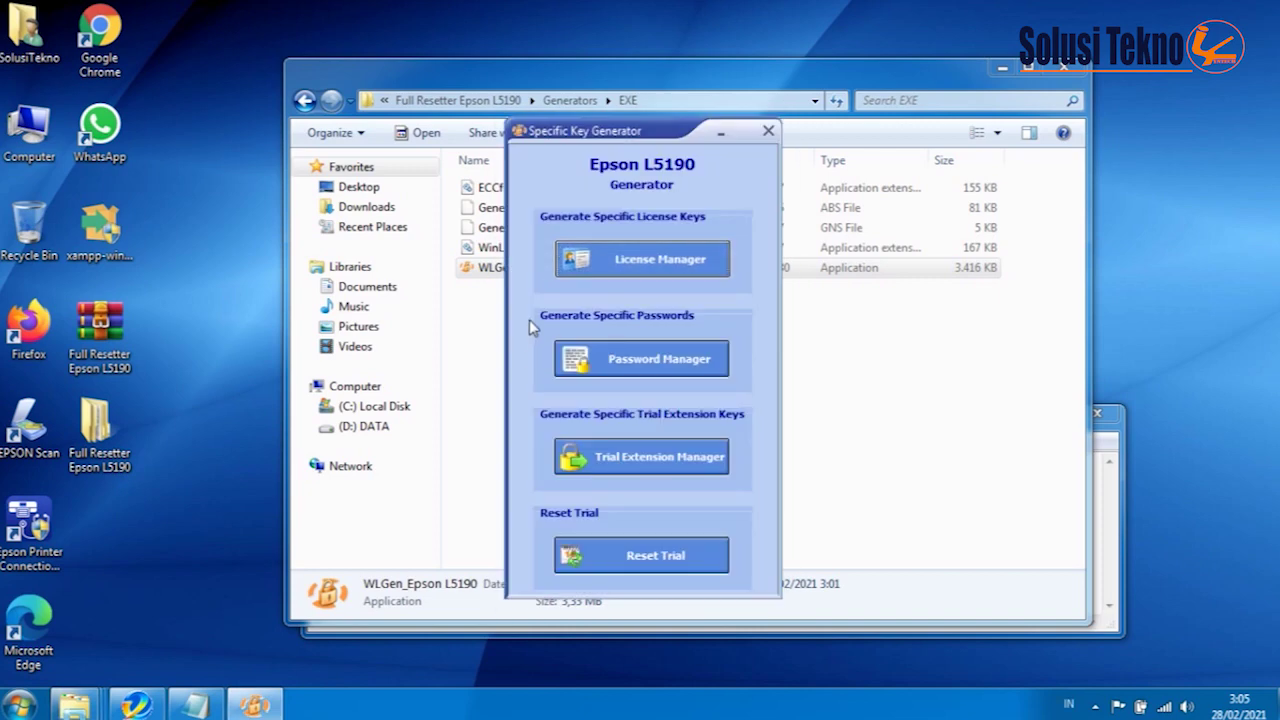
Step: In License Manager, add a new license with the customer's name and company Solusi Tekno
{"action": "left_click", "coordinate": [624, 270]}
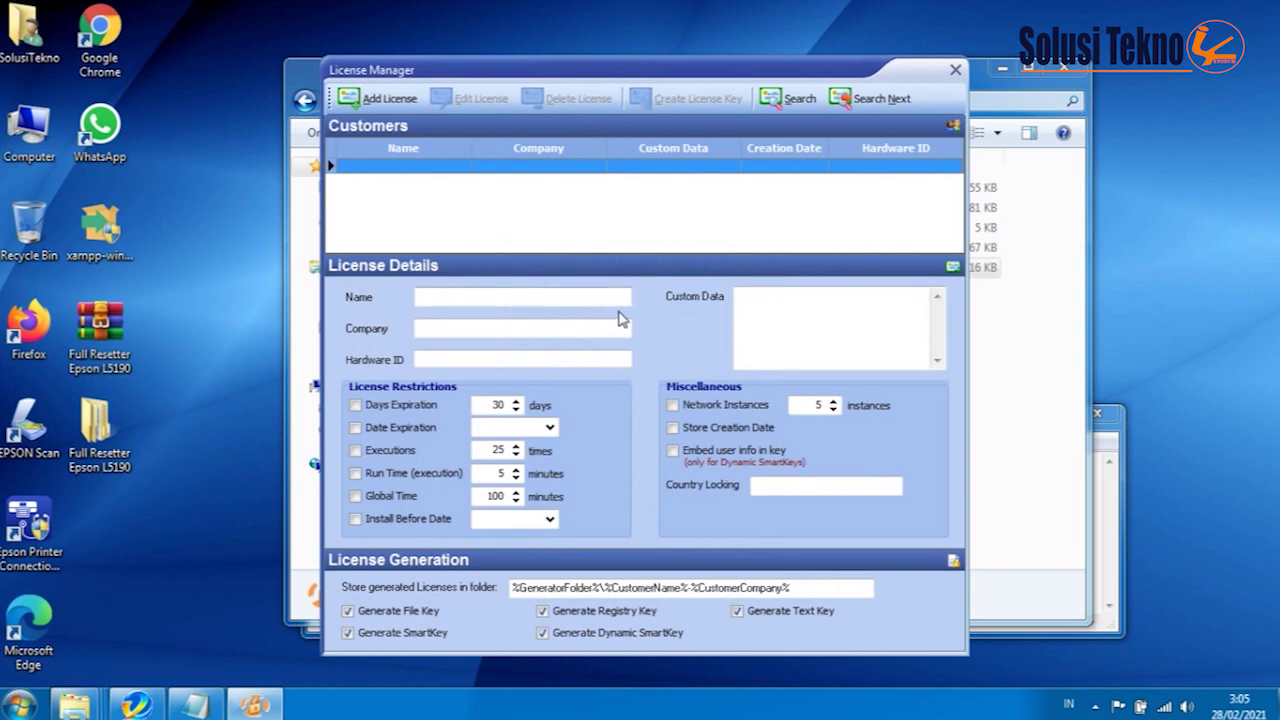
{"action": "left_click", "coordinate": [377, 104]}
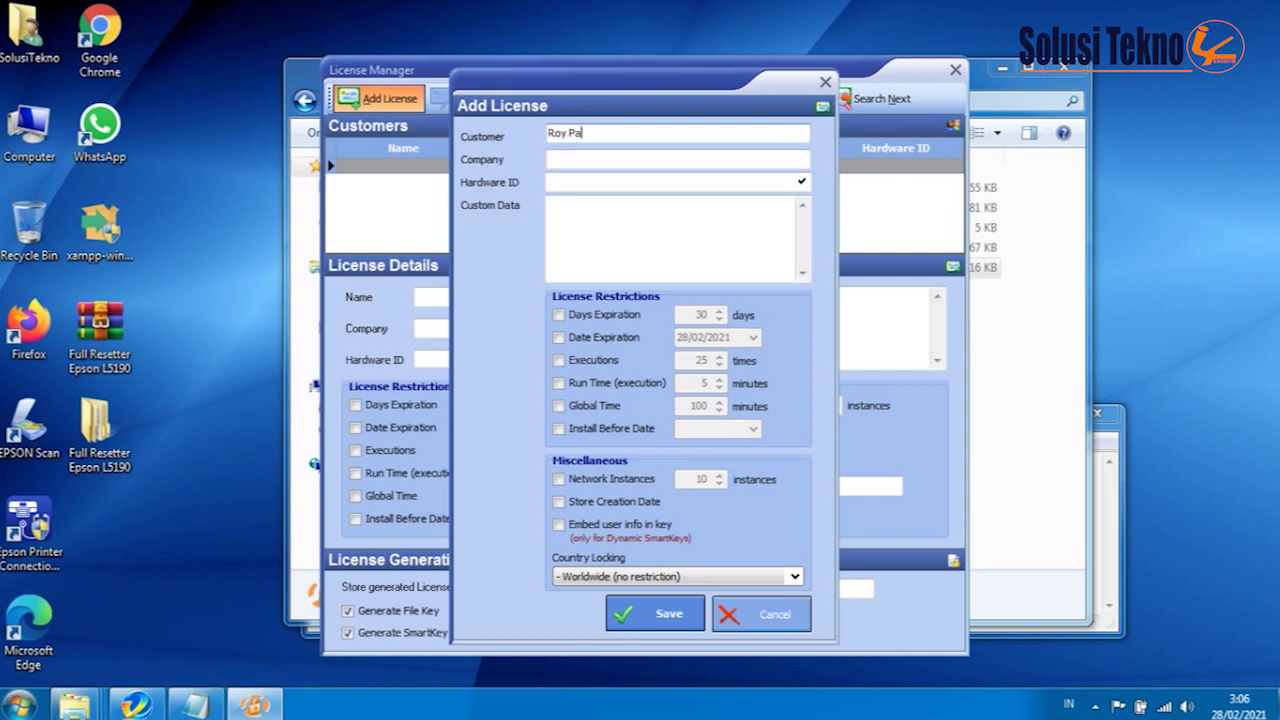
{"action": "left_click", "coordinate": [587, 161]}
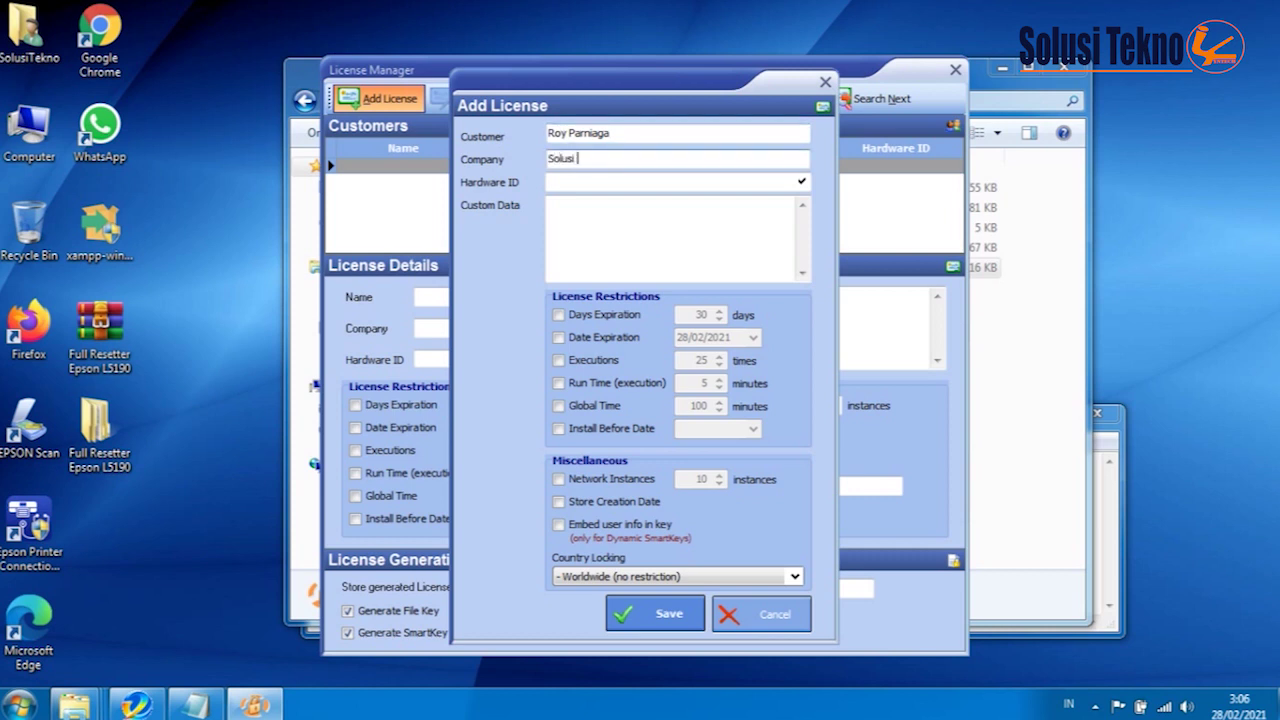
{"action": "left_click", "coordinate": [563, 186]}
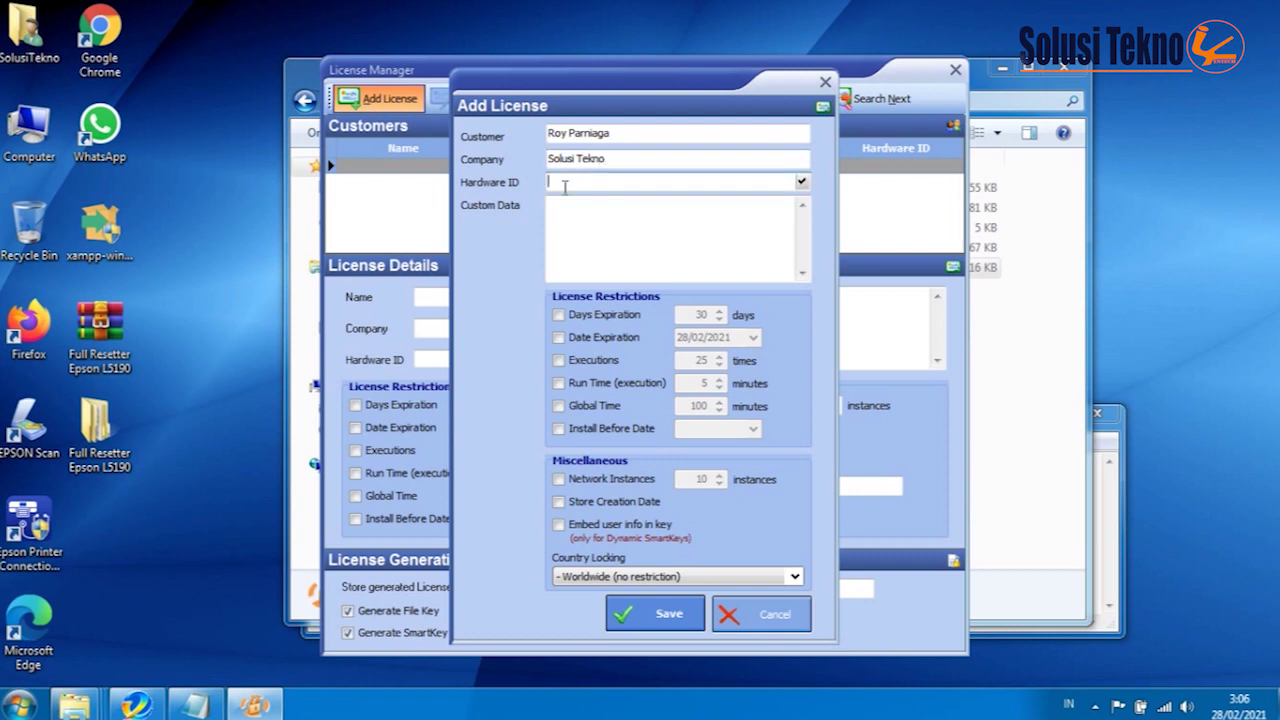
Step: Copy the hardware ID from Notepad into the Hardware ID field and save the license
{"action": "left_click", "coordinate": [200, 707]}
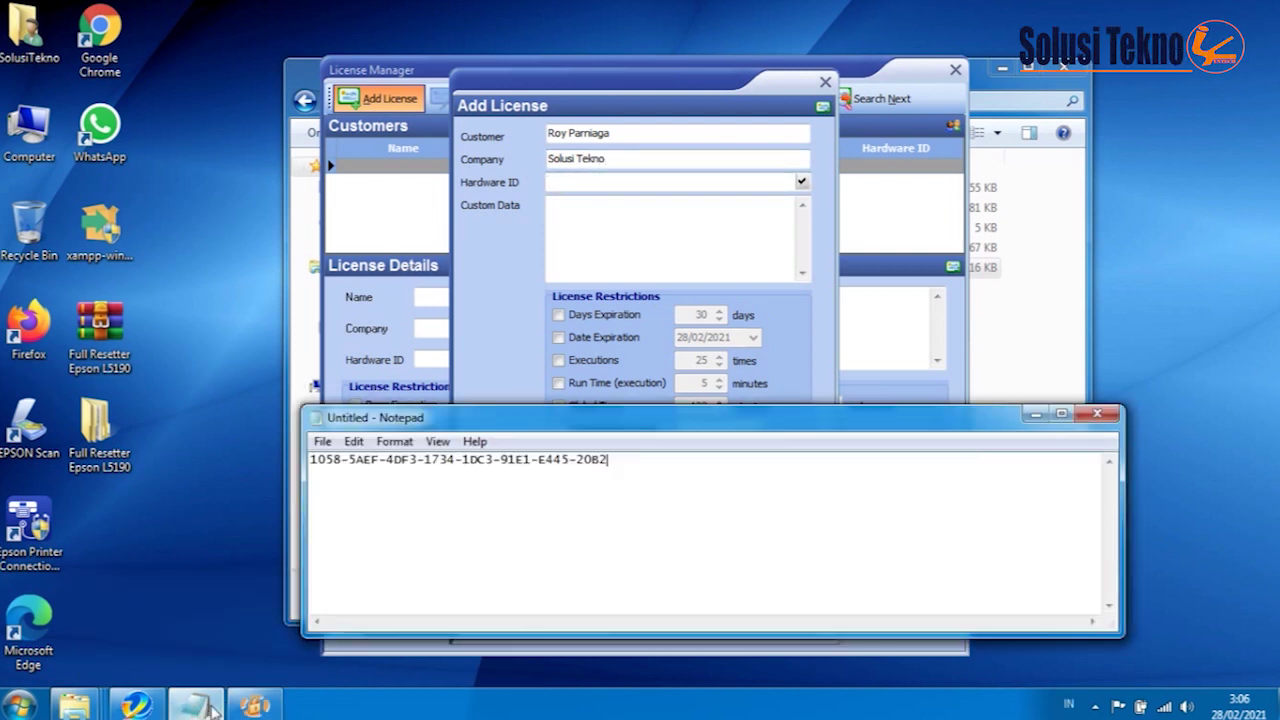
{"action": "left_click_drag", "start_coordinate": [608, 459], "coordinate": [334, 471]}
{"action": "right_click", "coordinate": [336, 459]}
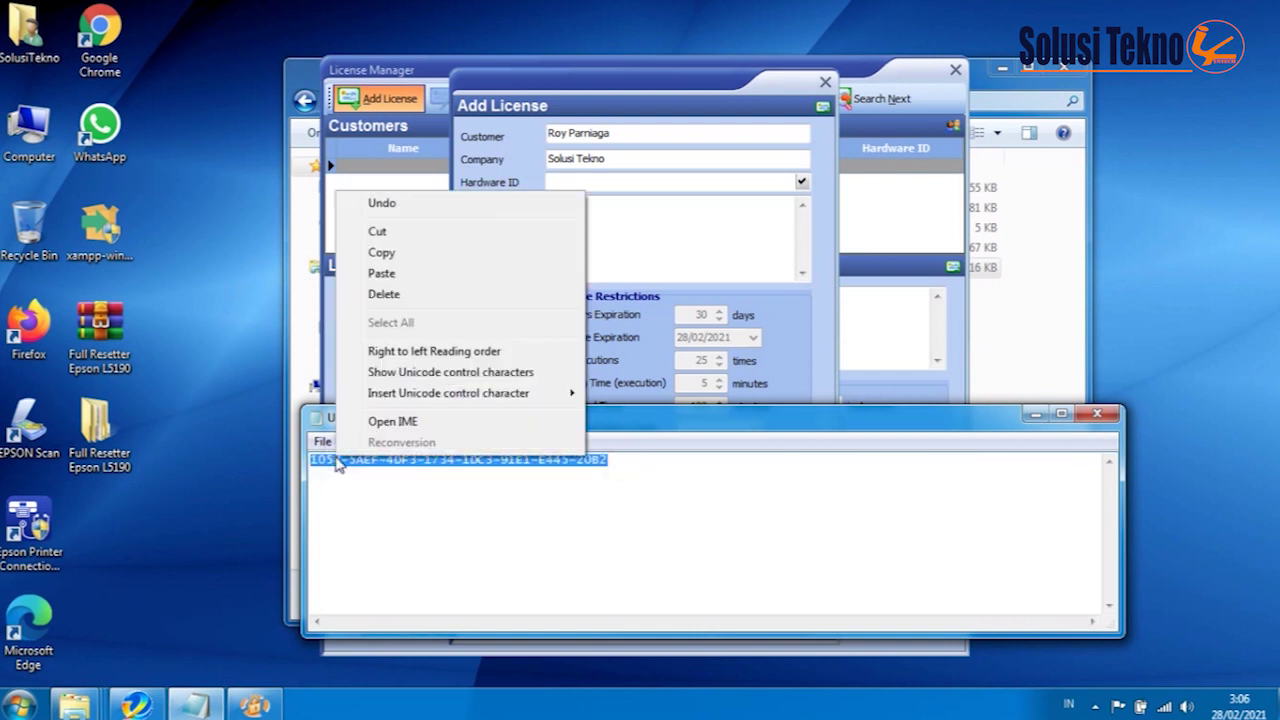
{"action": "left_click", "coordinate": [379, 253]}
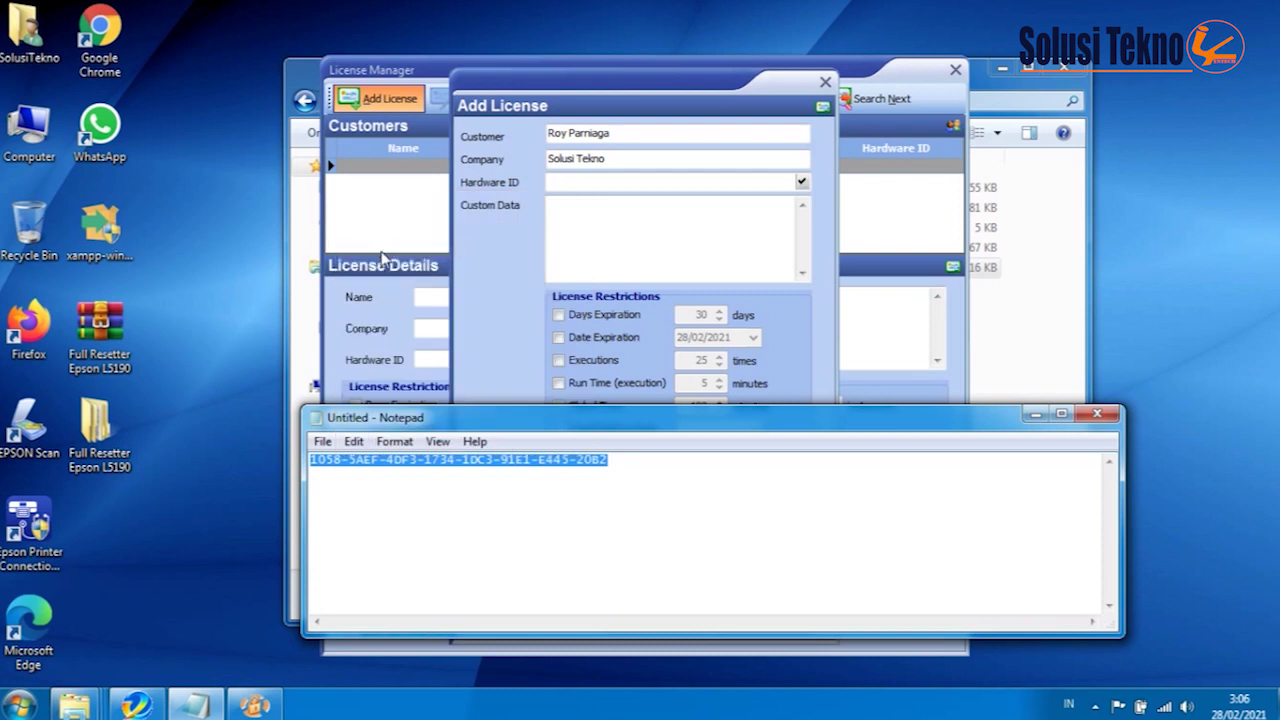
{"action": "left_click", "coordinate": [573, 181]}
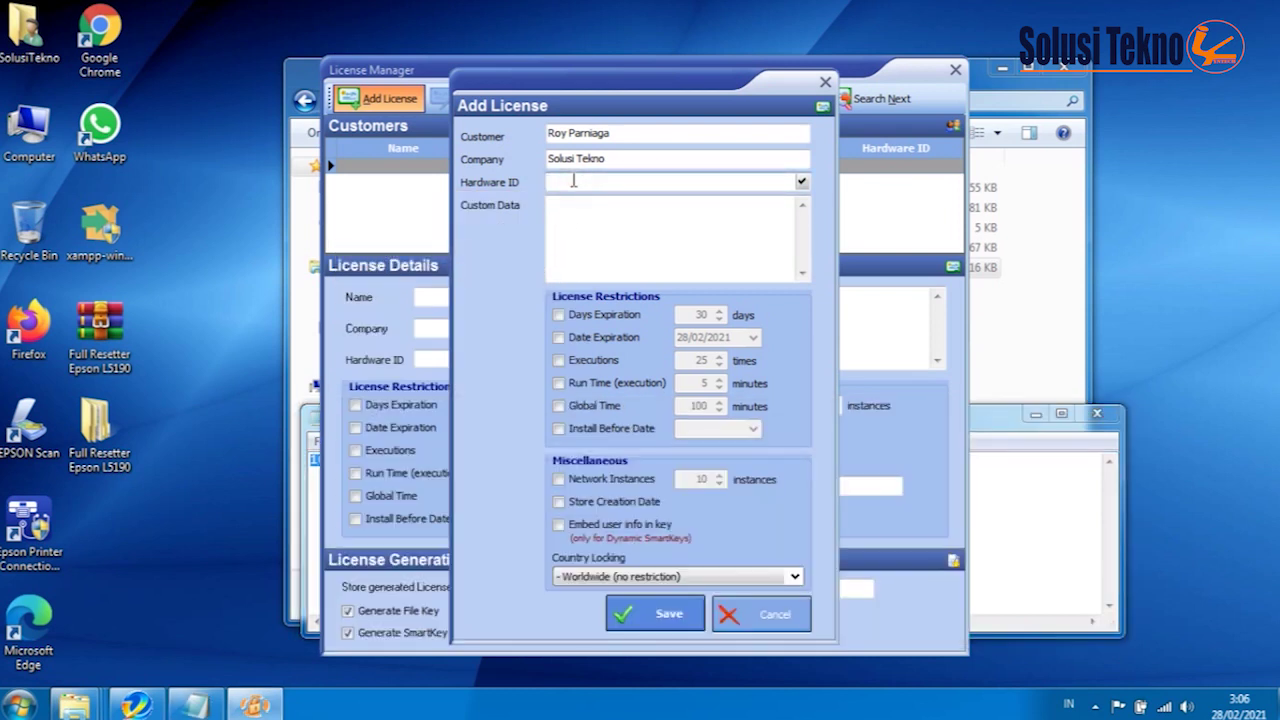
{"action": "right_click", "coordinate": [573, 181]}
{"action": "left_click", "coordinate": [612, 264]}
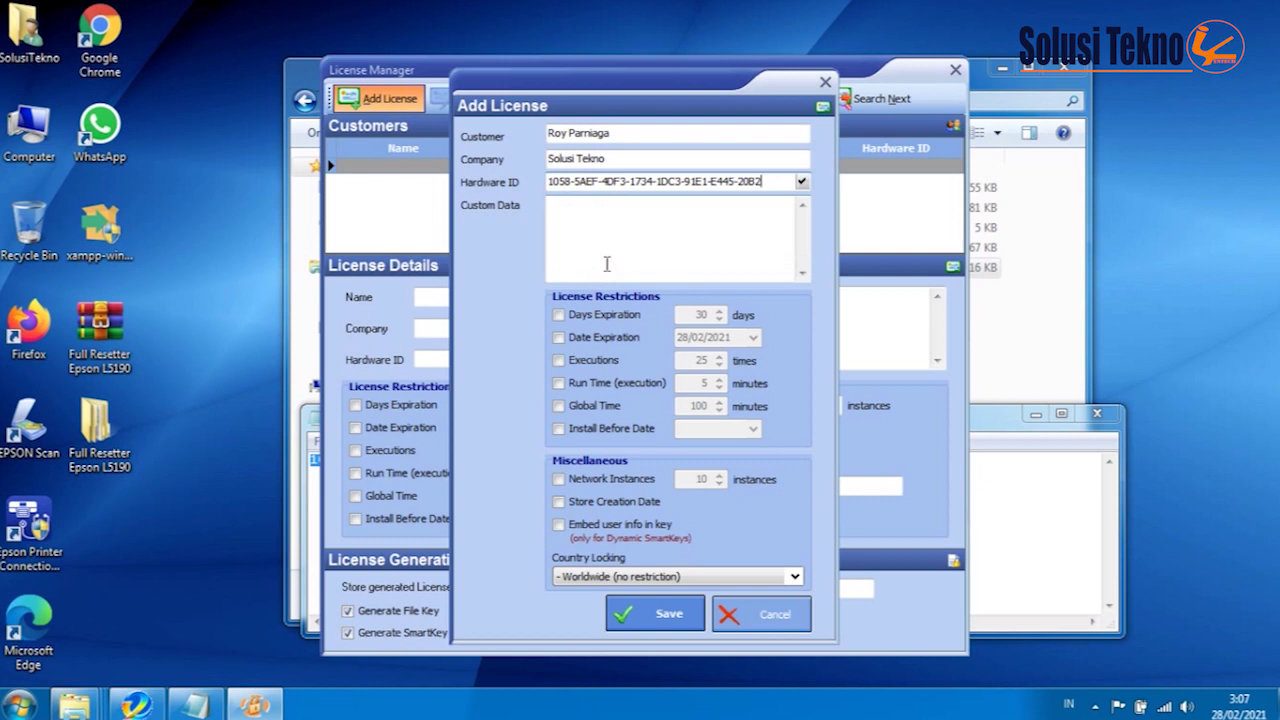
{"action": "left_click", "coordinate": [655, 622]}
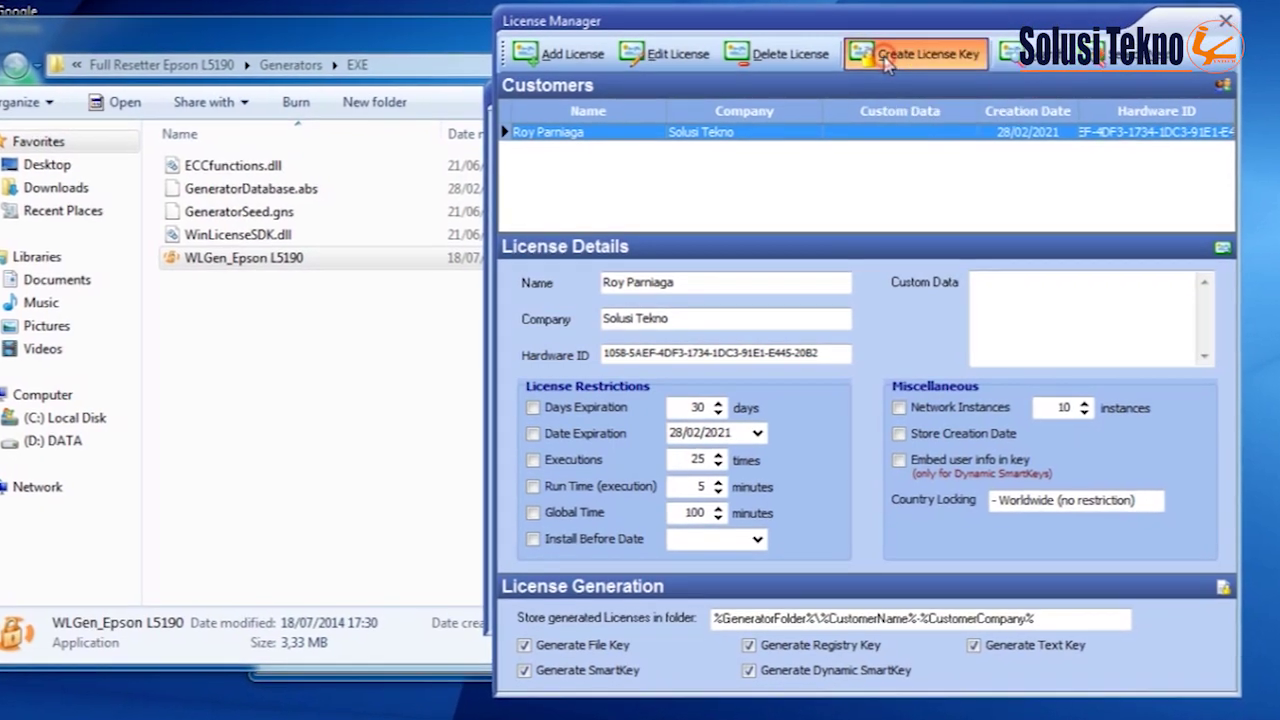
Step: Create the license key files for the saved customer
{"action": "left_click", "coordinate": [885, 62]}
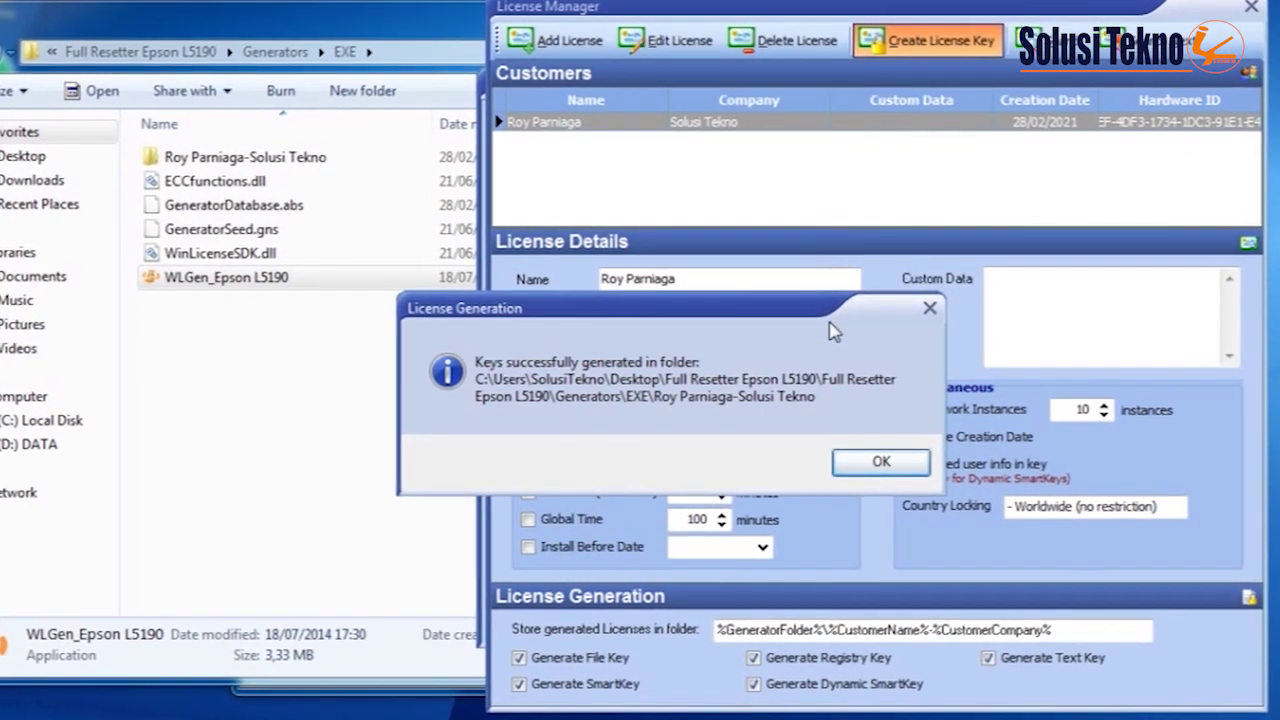
Step: Dismiss the success message, open the new customer folder and copy its five key files
{"action": "left_click", "coordinate": [867, 476]}
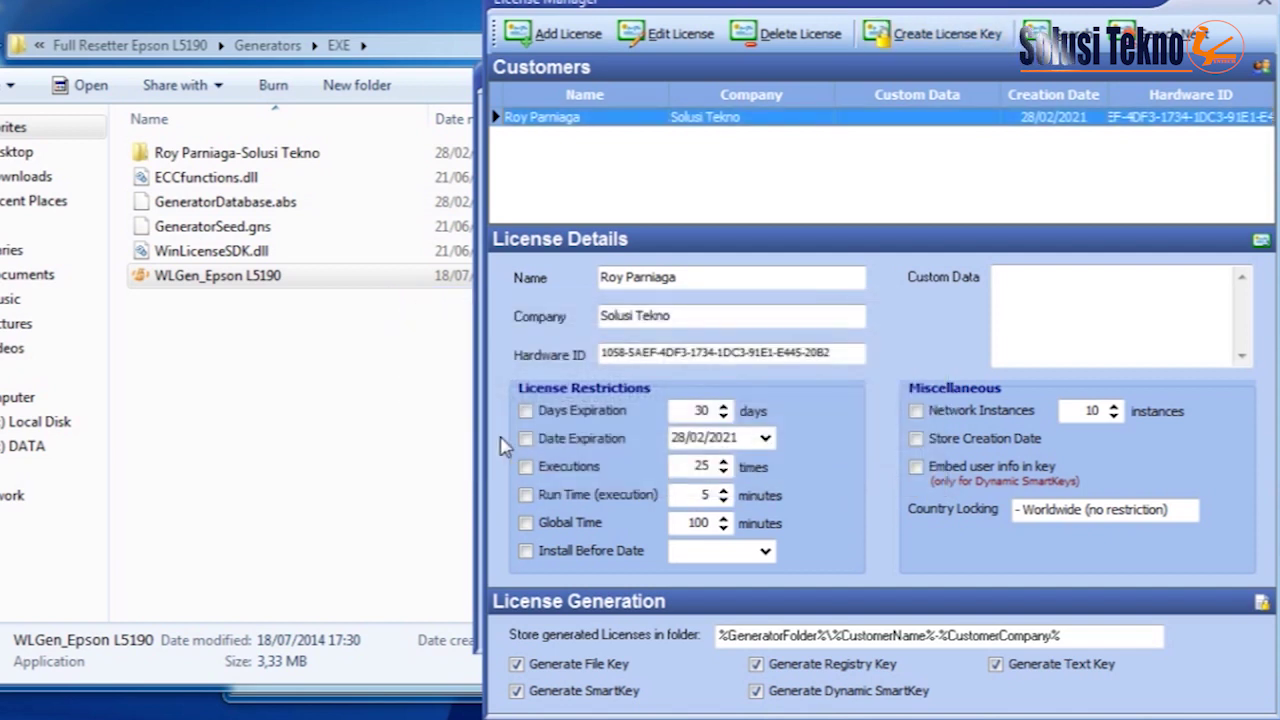
{"action": "left_click", "coordinate": [323, 392]}
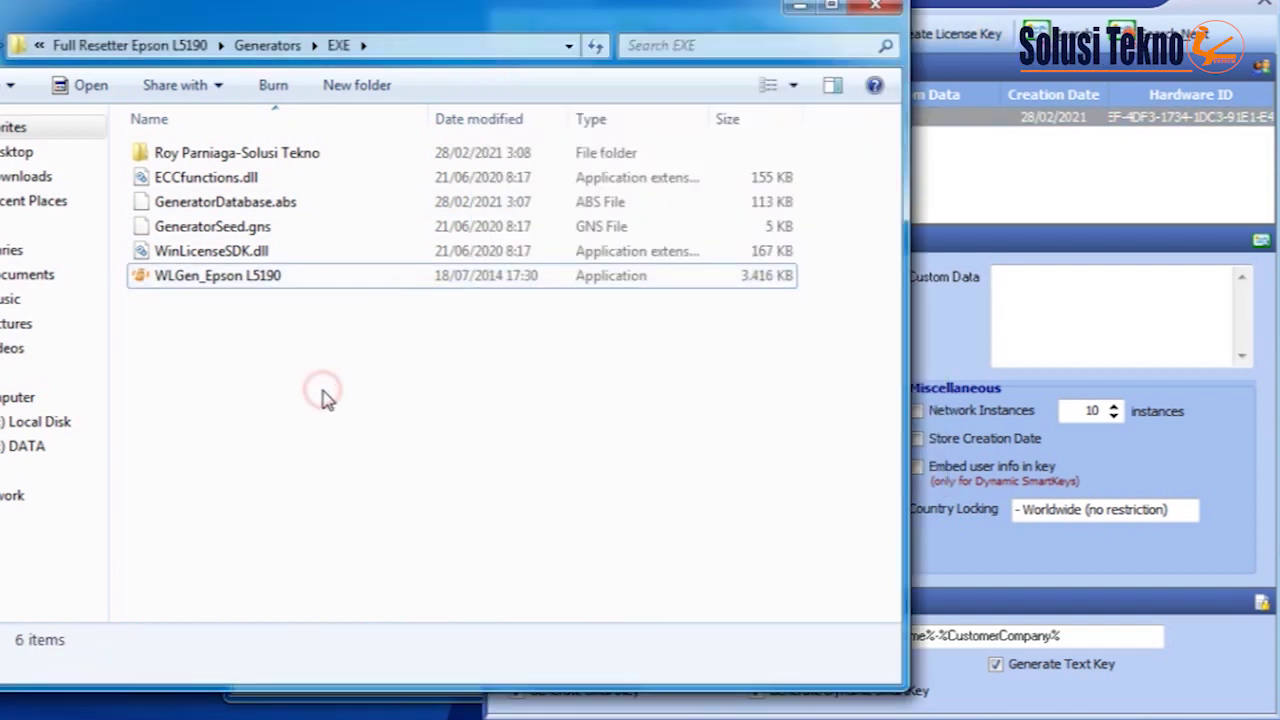
{"action": "left_click", "coordinate": [280, 158]}
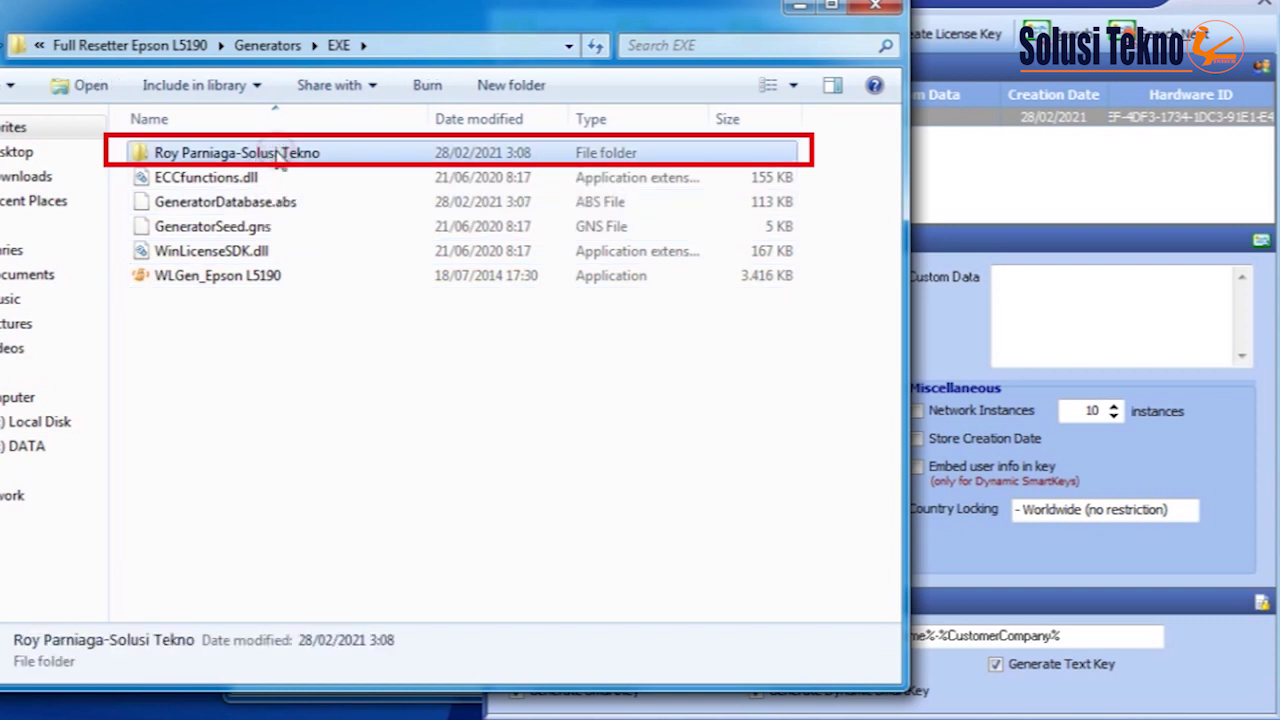
{"action": "double_click", "coordinate": [281, 160]}
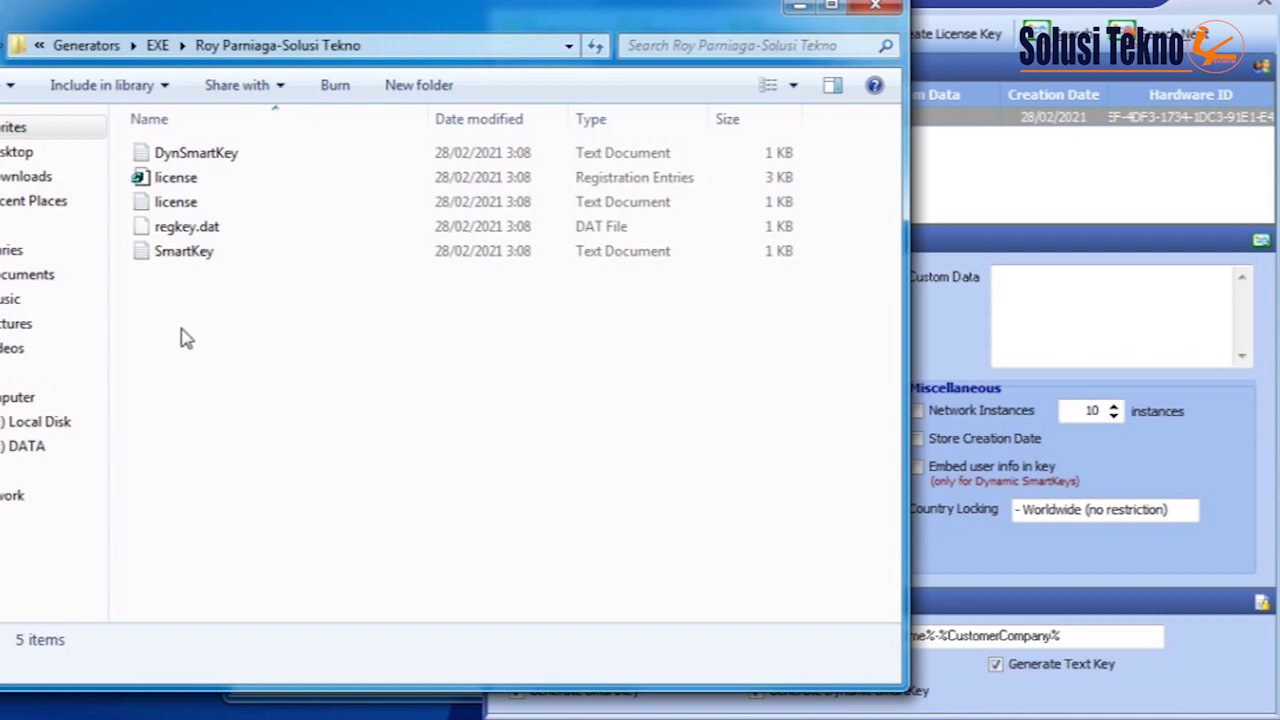
{"action": "left_click_drag", "start_coordinate": [182, 331], "coordinate": [124, 150]}
{"action": "left_click_drag", "start_coordinate": [160, 180], "coordinate": [165, 222]}
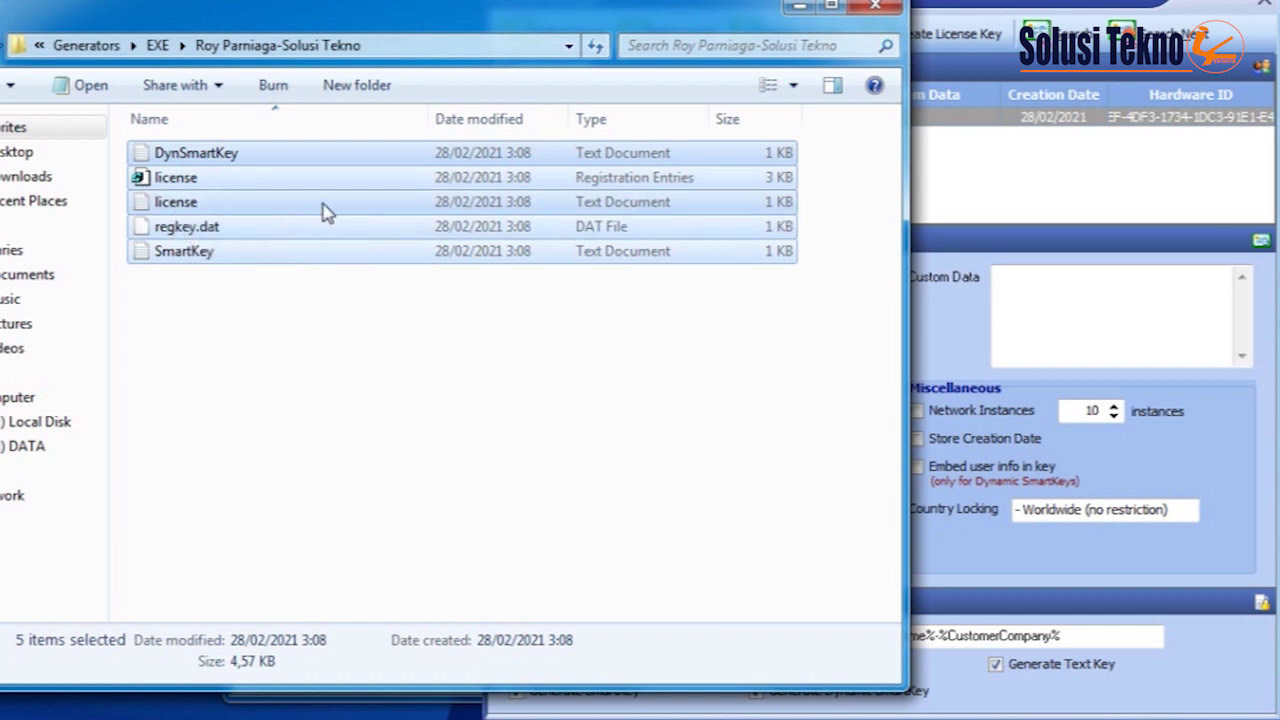
{"action": "right_click", "coordinate": [322, 212]}
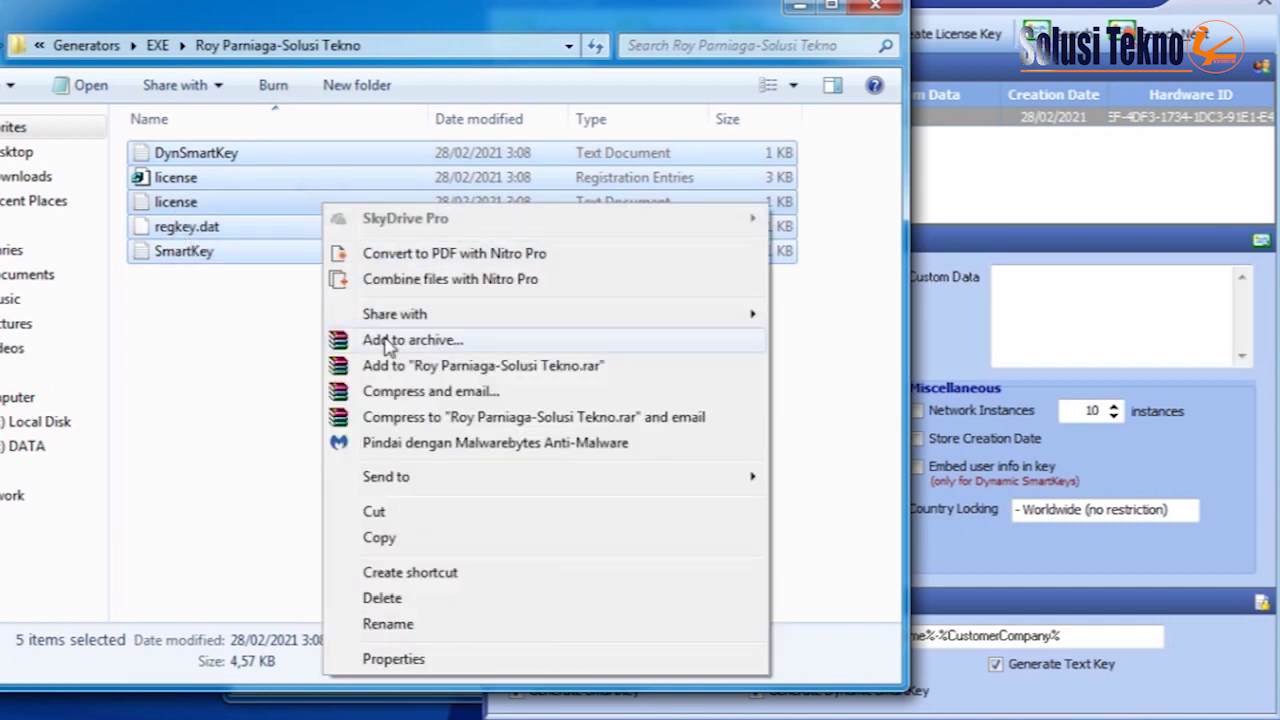
{"action": "left_click", "coordinate": [388, 538]}
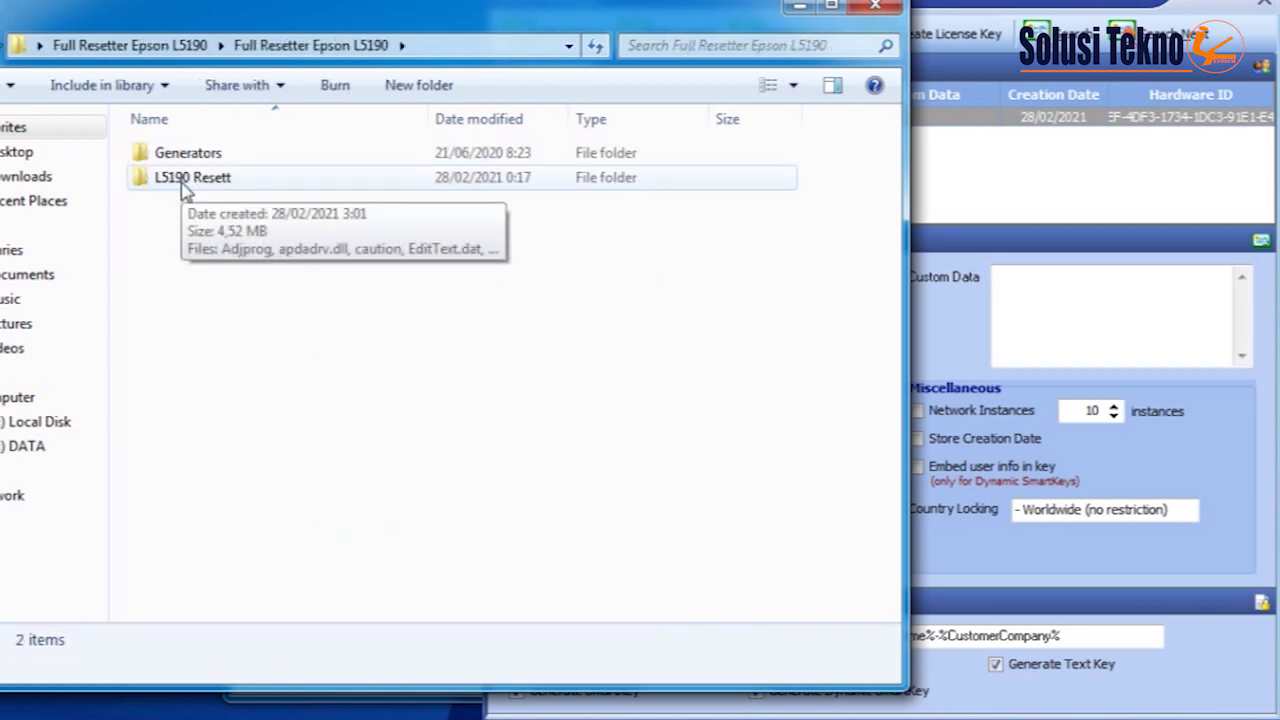
Step: Open L5190 Resett and paste the five key files in beside Adjprog
{"action": "left_click", "coordinate": [185, 190]}
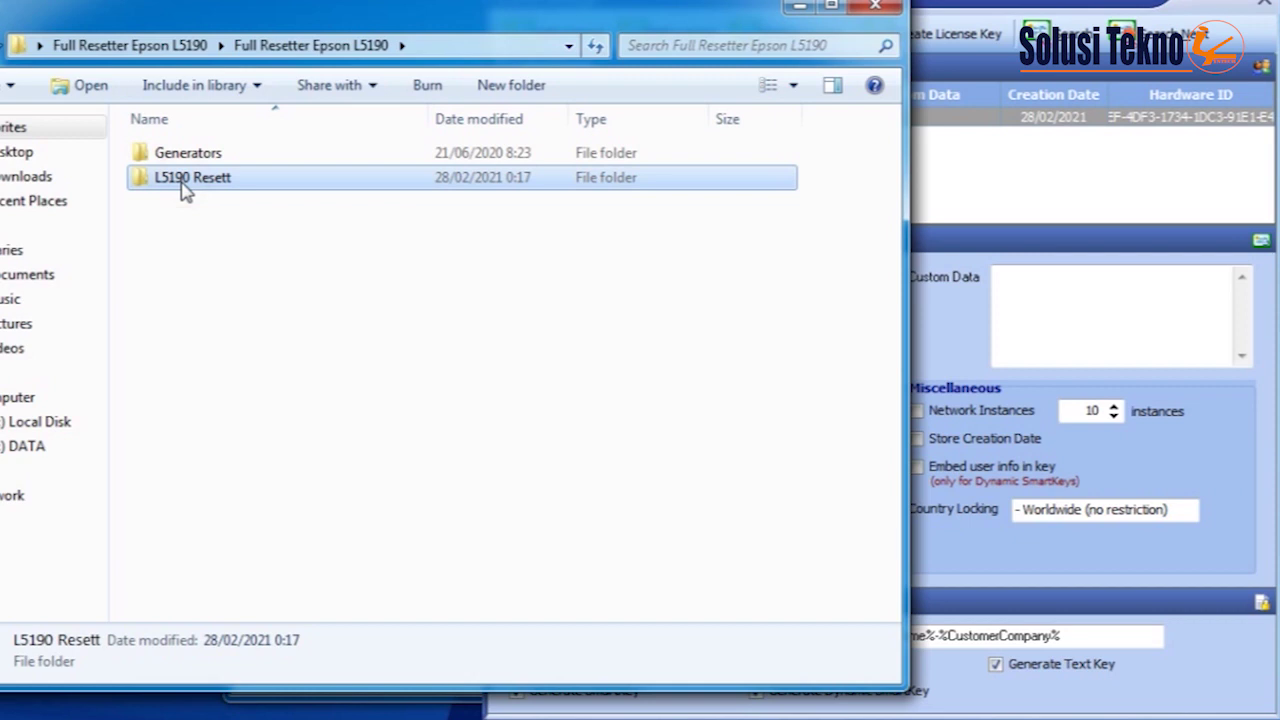
{"action": "double_click", "coordinate": [185, 190]}
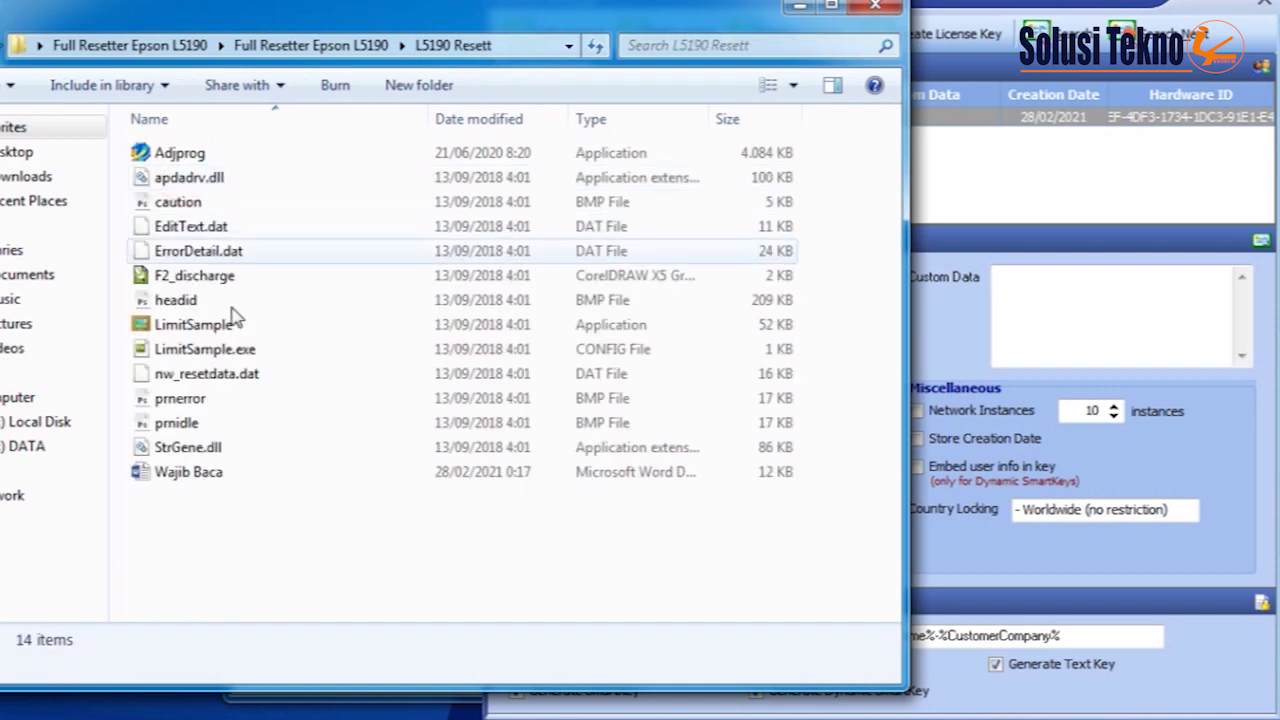
{"action": "right_click", "coordinate": [338, 497]}
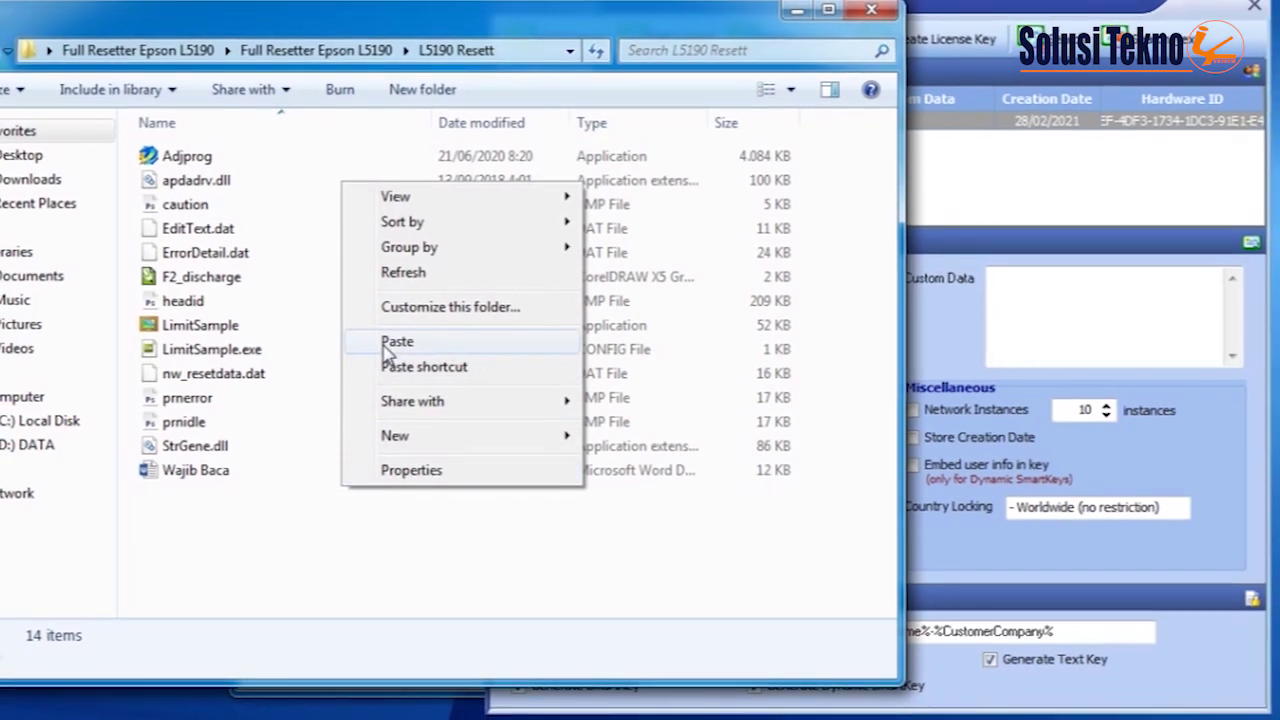
{"action": "left_click", "coordinate": [387, 343]}
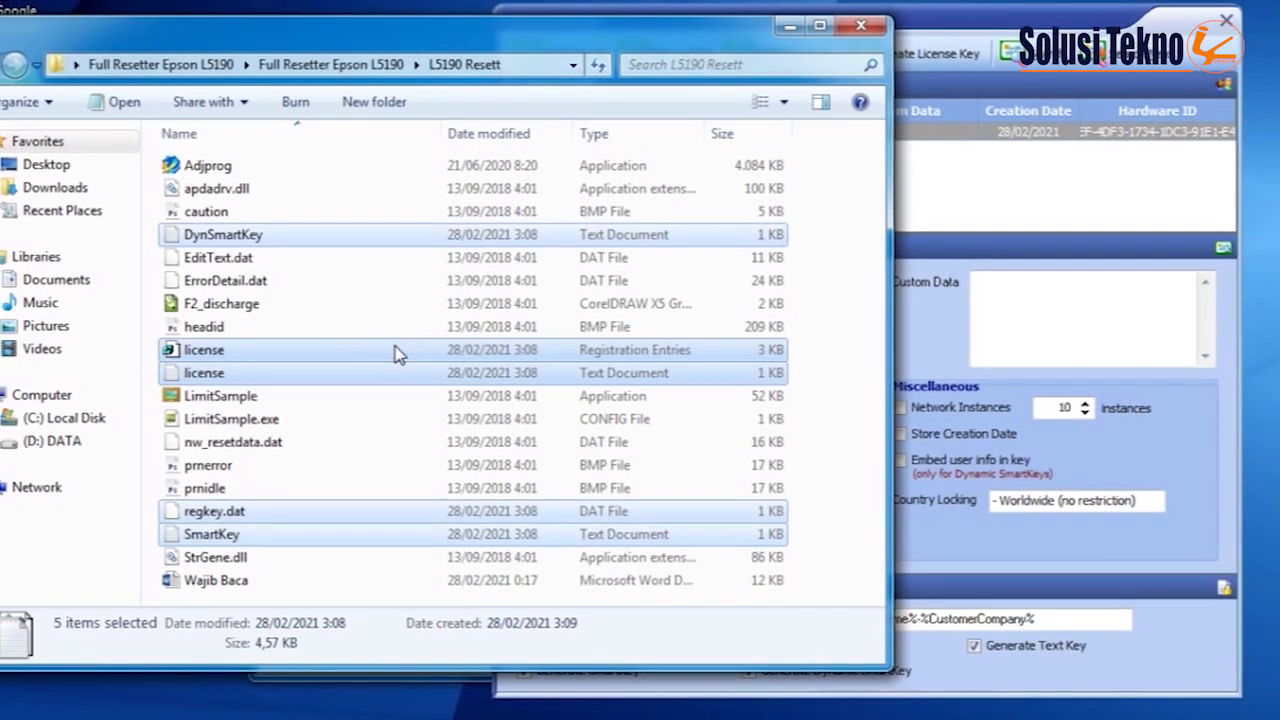
{"action": "left_click", "coordinate": [380, 304]}
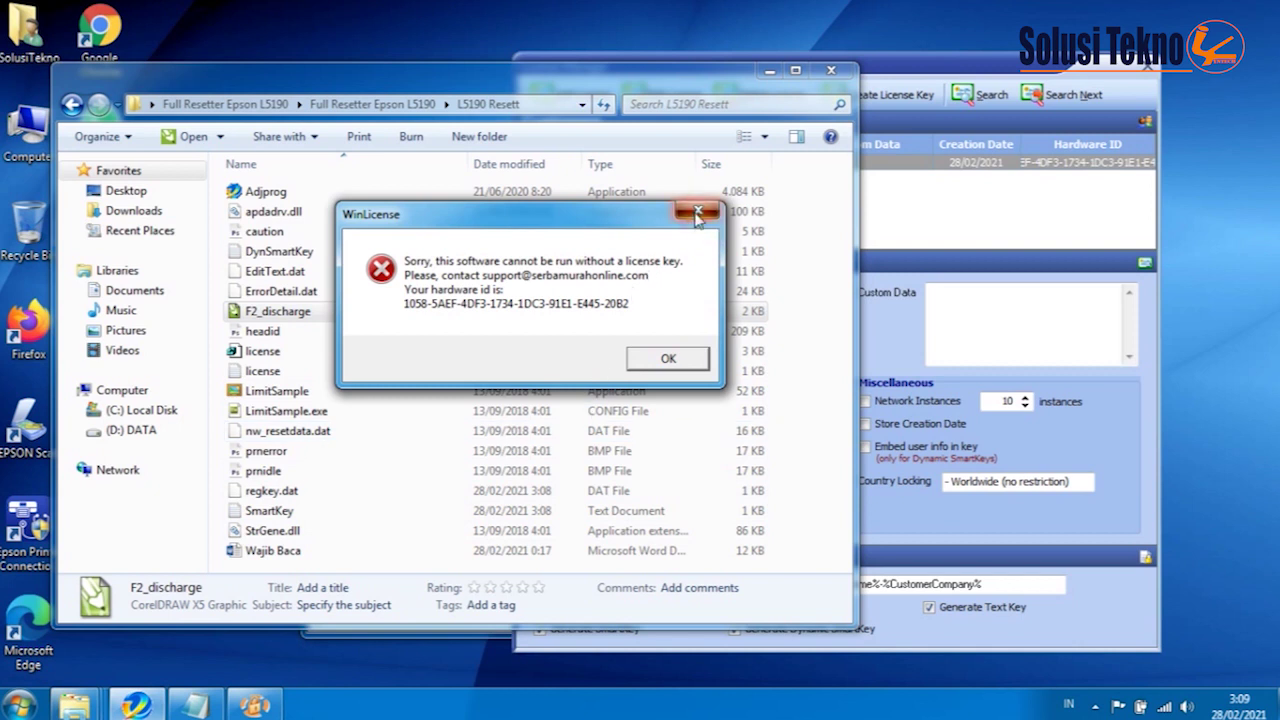
Step: Close the WinLicense error, License Manager and Specific Key Generator, then select Adjprog
{"action": "left_click", "coordinate": [697, 216]}
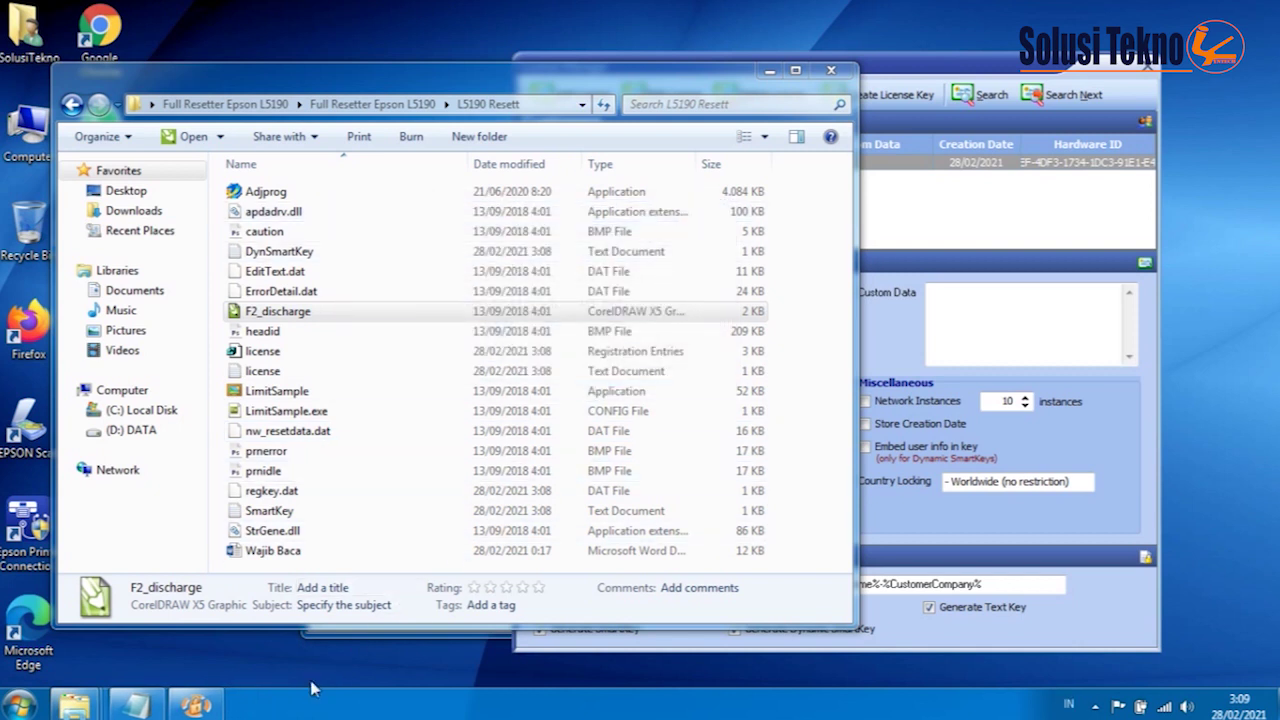
{"action": "left_click", "coordinate": [195, 705]}
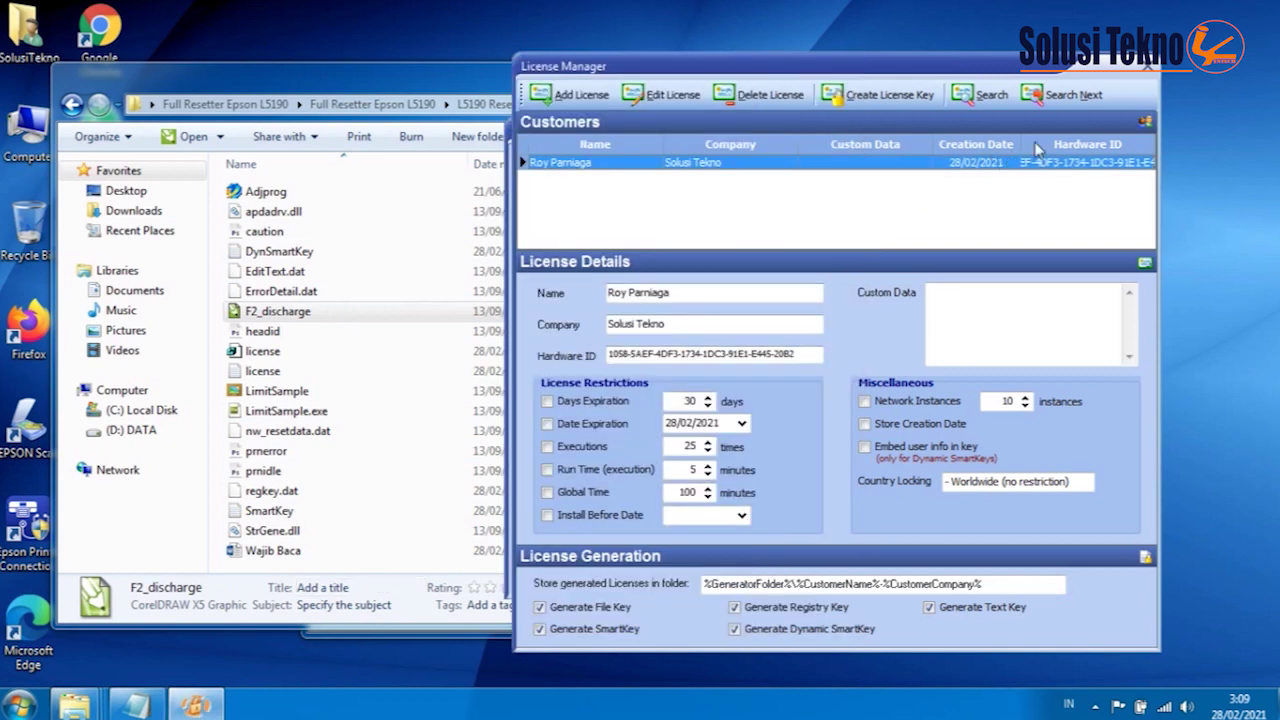
{"action": "left_click", "coordinate": [1145, 70]}
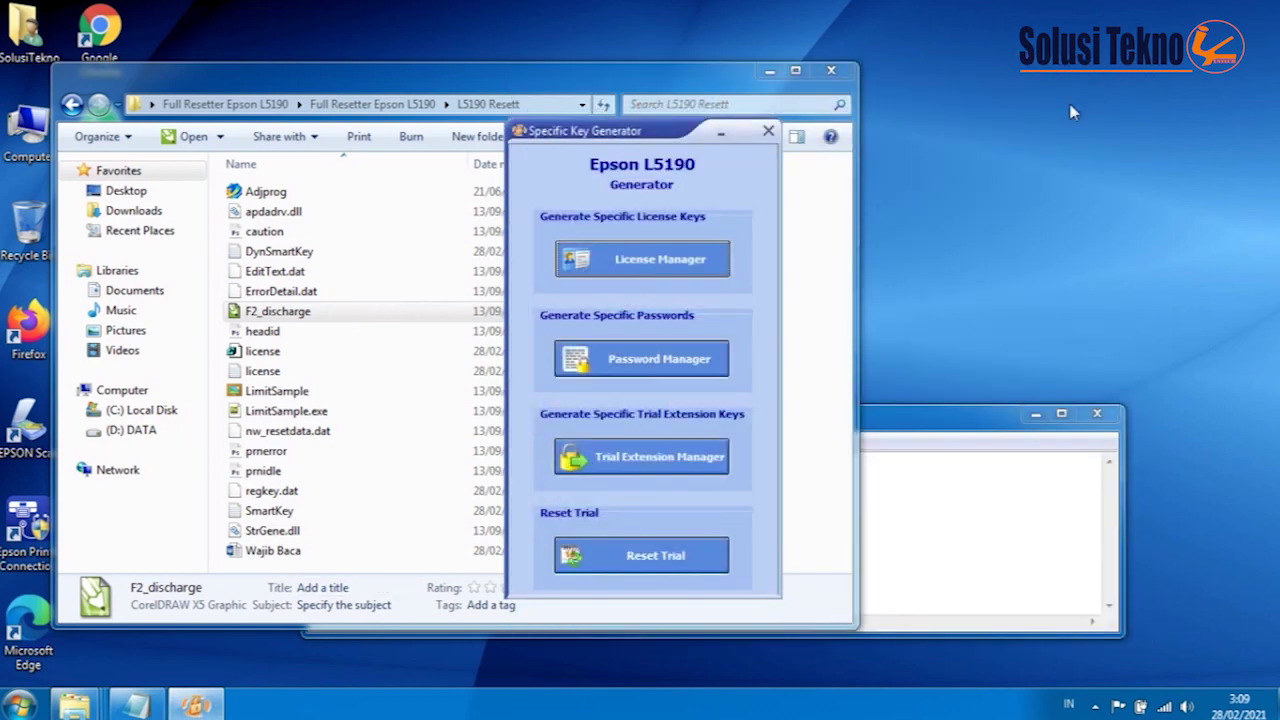
{"action": "left_click", "coordinate": [768, 131]}
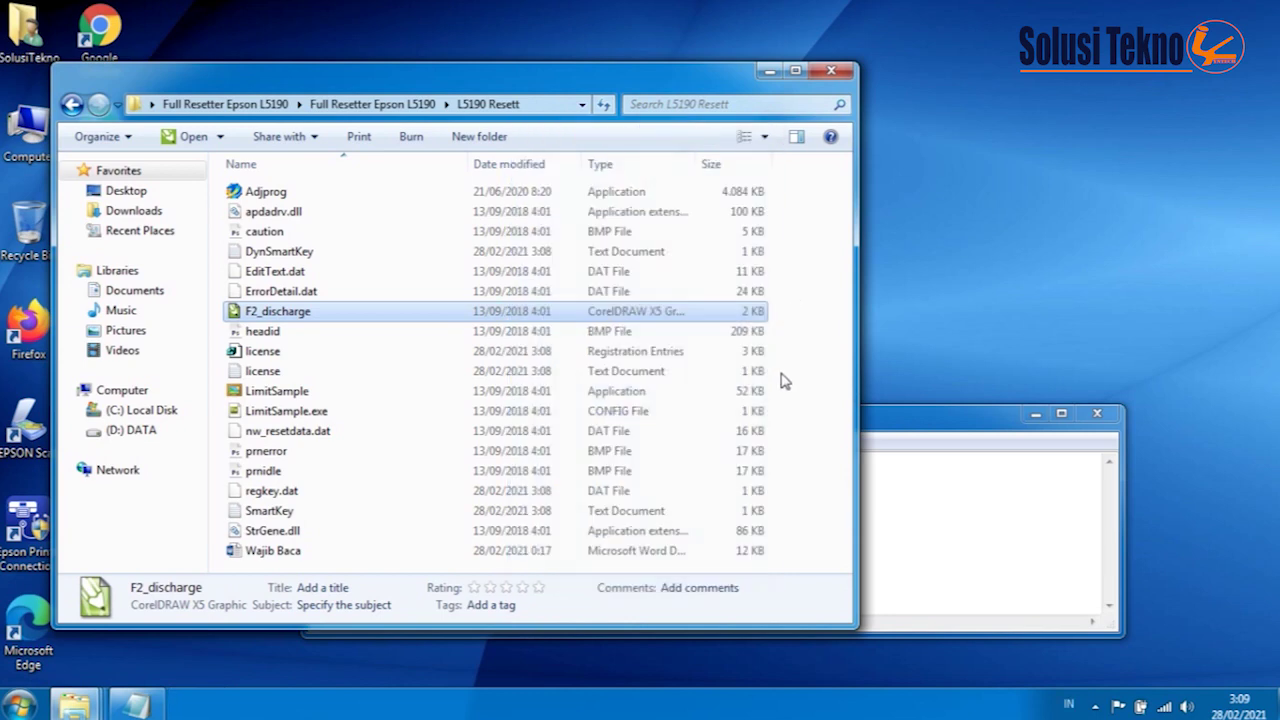
{"action": "left_click", "coordinate": [268, 193]}
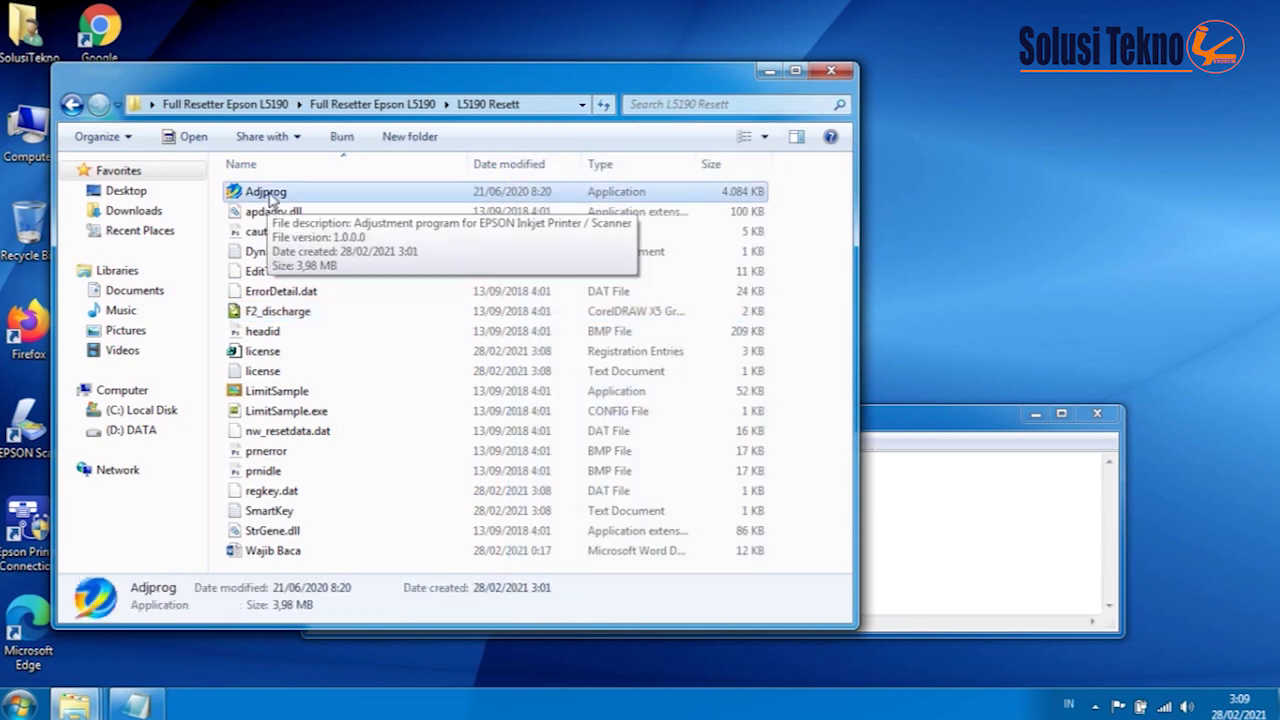
Step: Launch Adjprog, accept the registration notice, and open Particular adjustment's Waste ink pad counter
{"action": "double_click", "coordinate": [268, 193]}
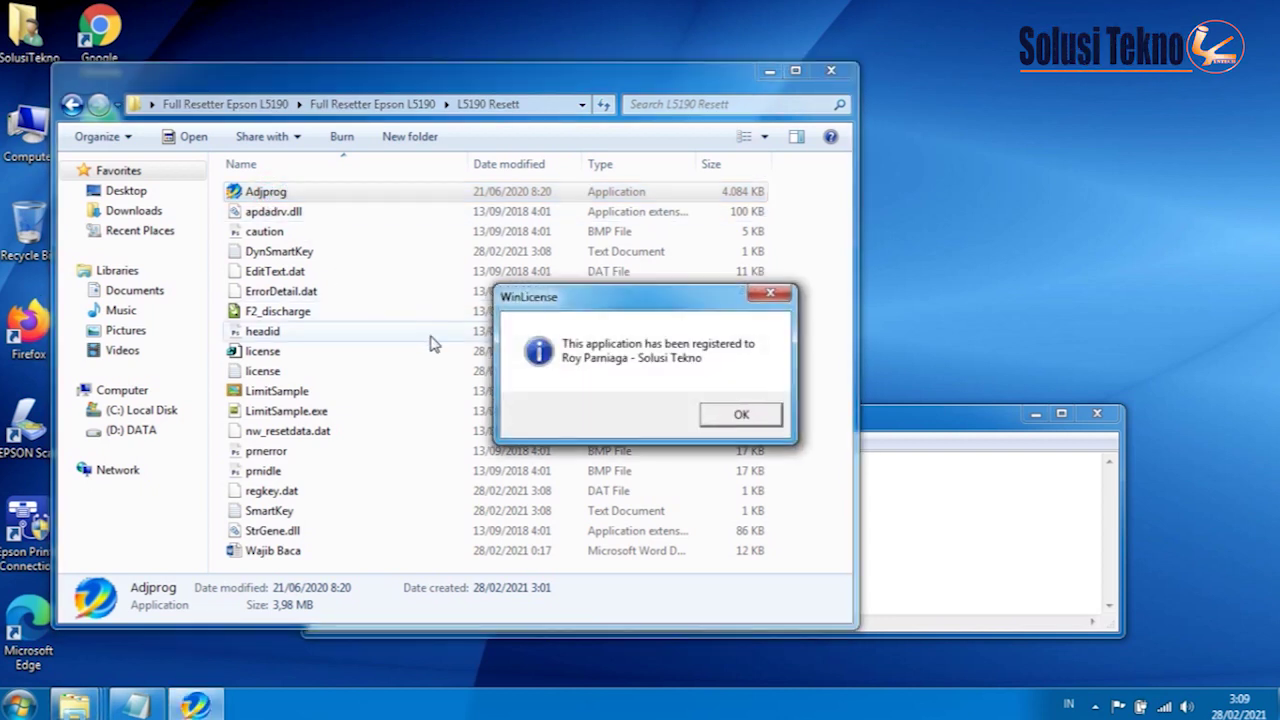
{"action": "left_click", "coordinate": [731, 427]}
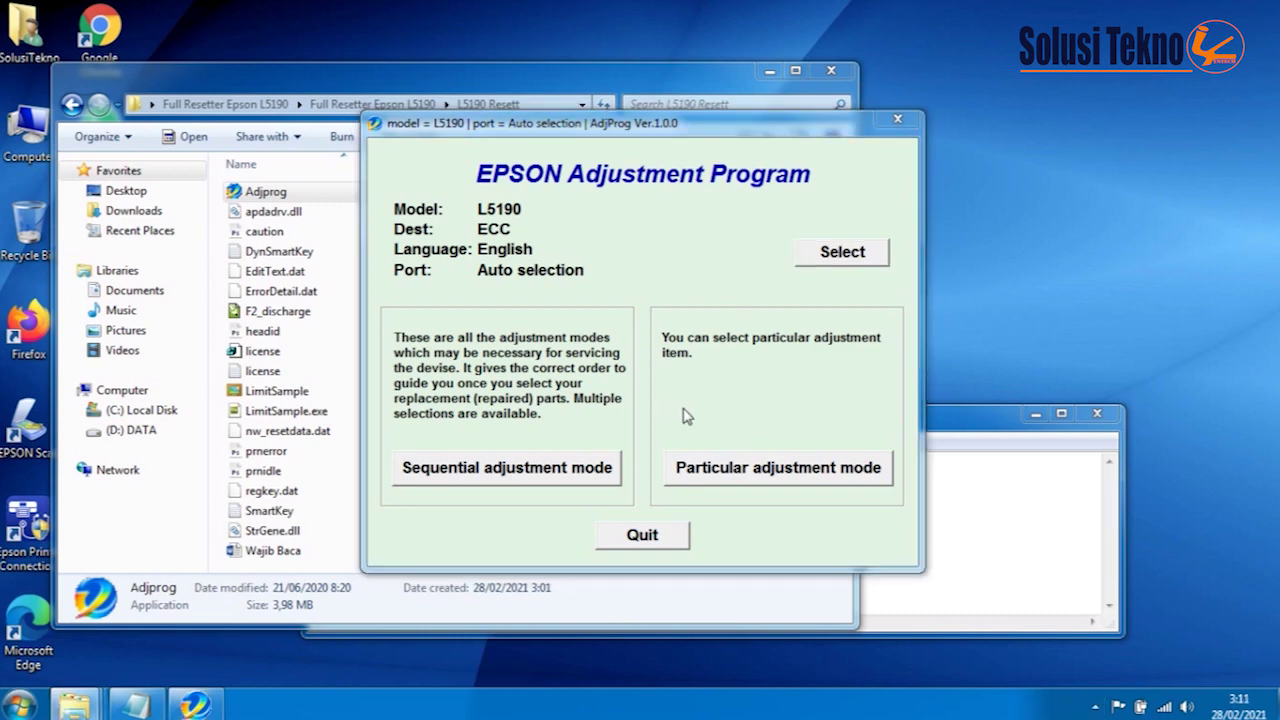
{"action": "left_click", "coordinate": [745, 467]}
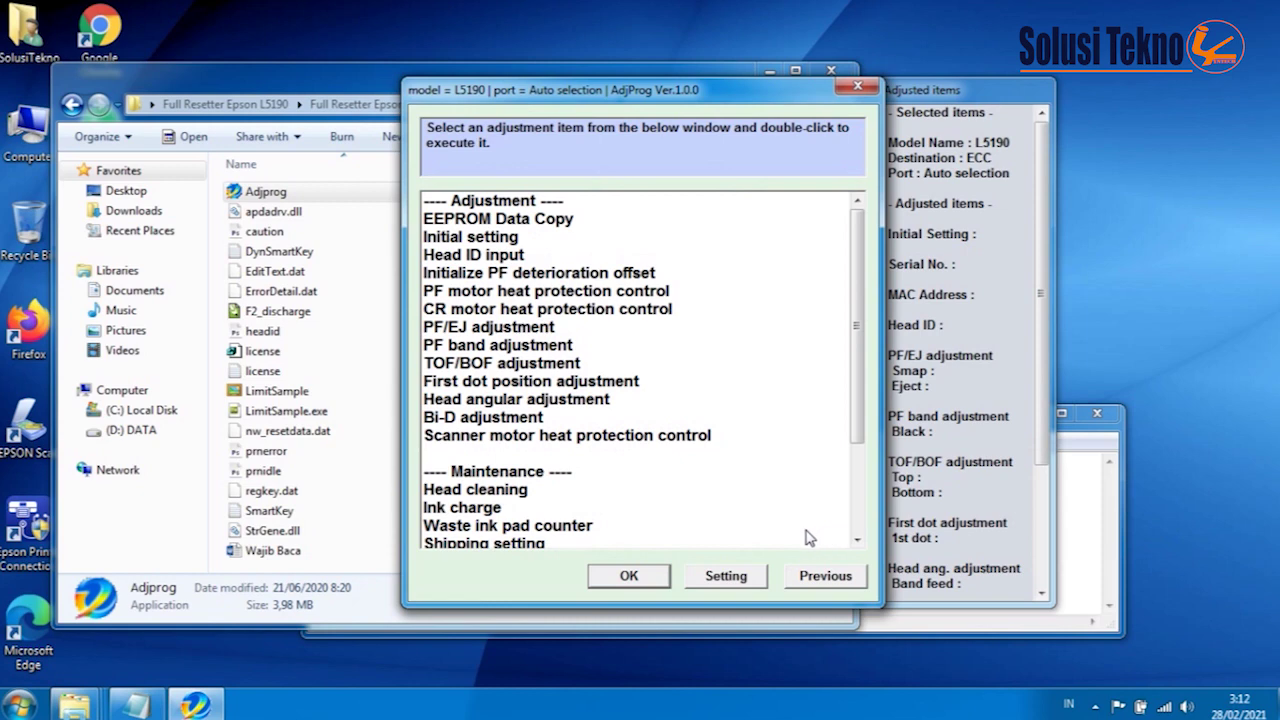
{"action": "left_click", "coordinate": [489, 527]}
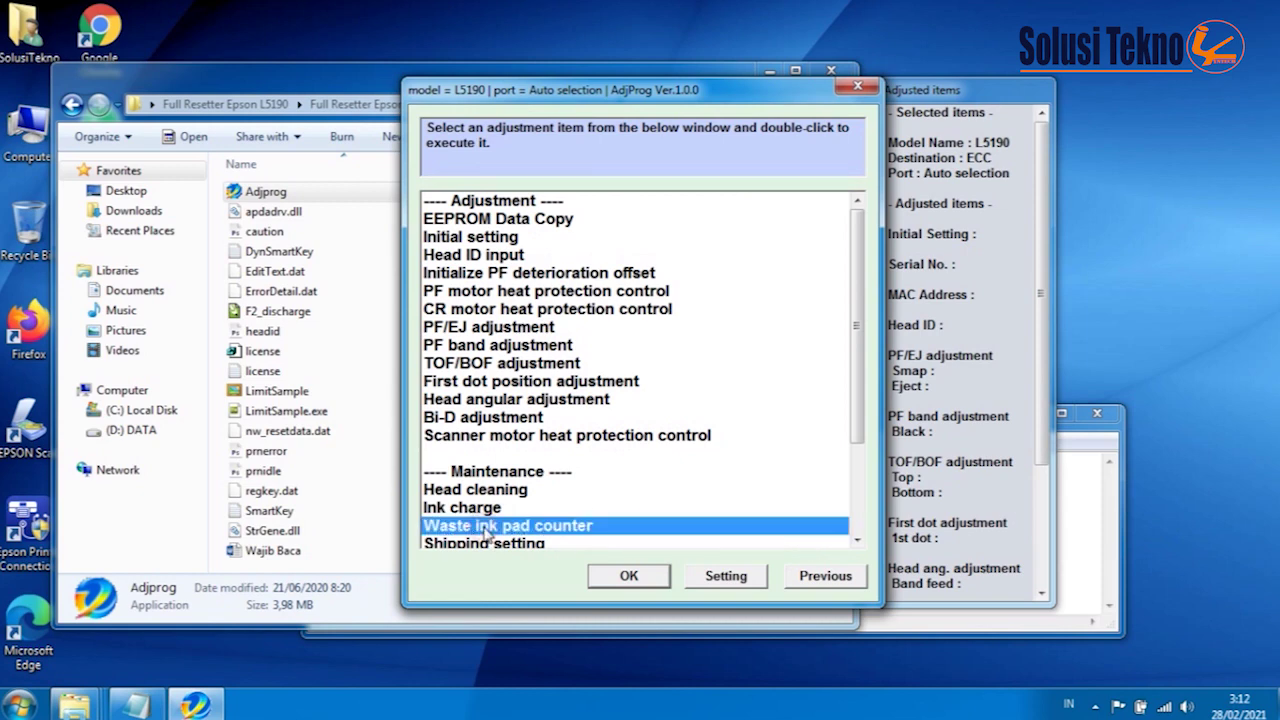
{"action": "left_click", "coordinate": [622, 584]}
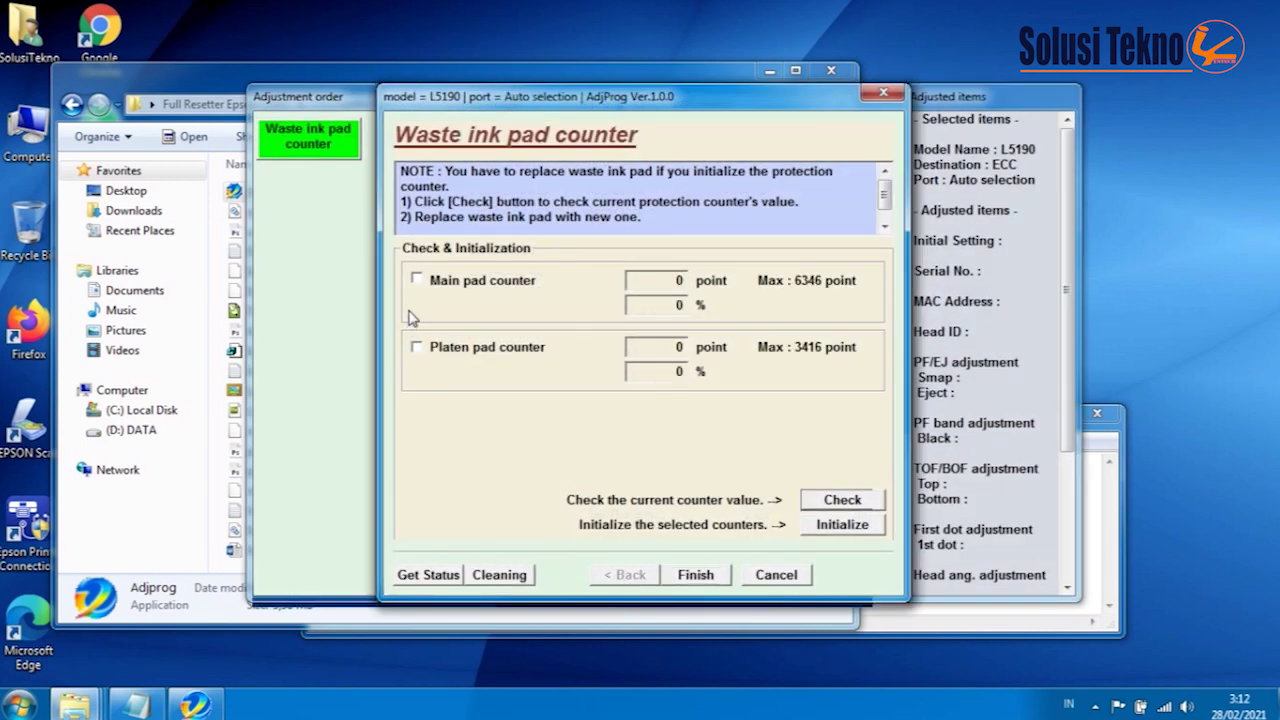
Step: Select the Main and Platen pad counters and read their current values from the L5190
{"action": "left_click", "coordinate": [416, 281]}
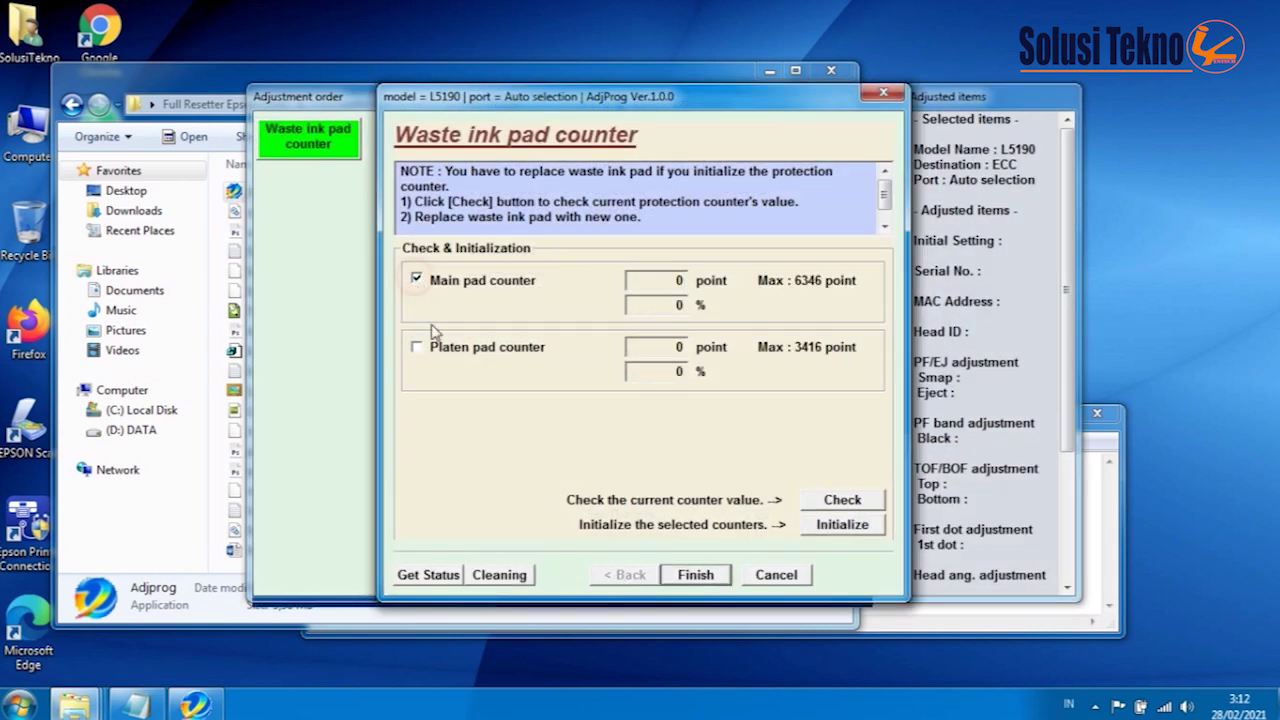
{"action": "left_click", "coordinate": [416, 347]}
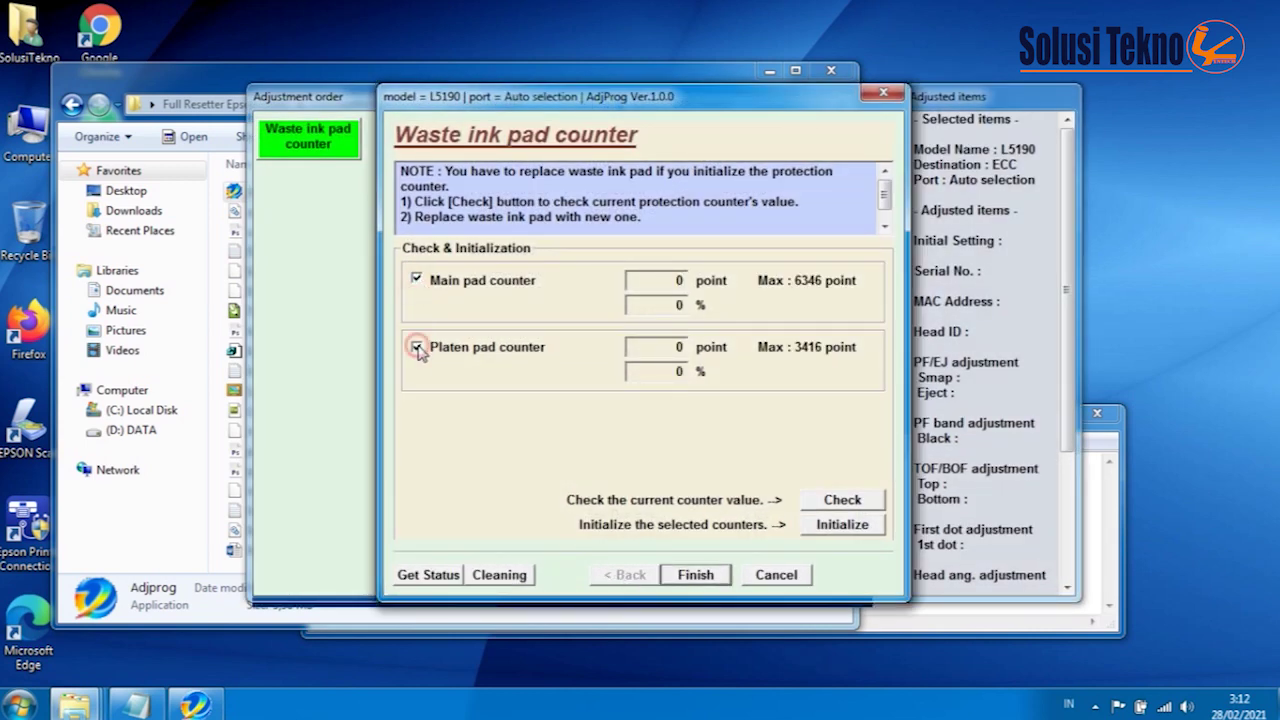
{"action": "left_click", "coordinate": [820, 505]}
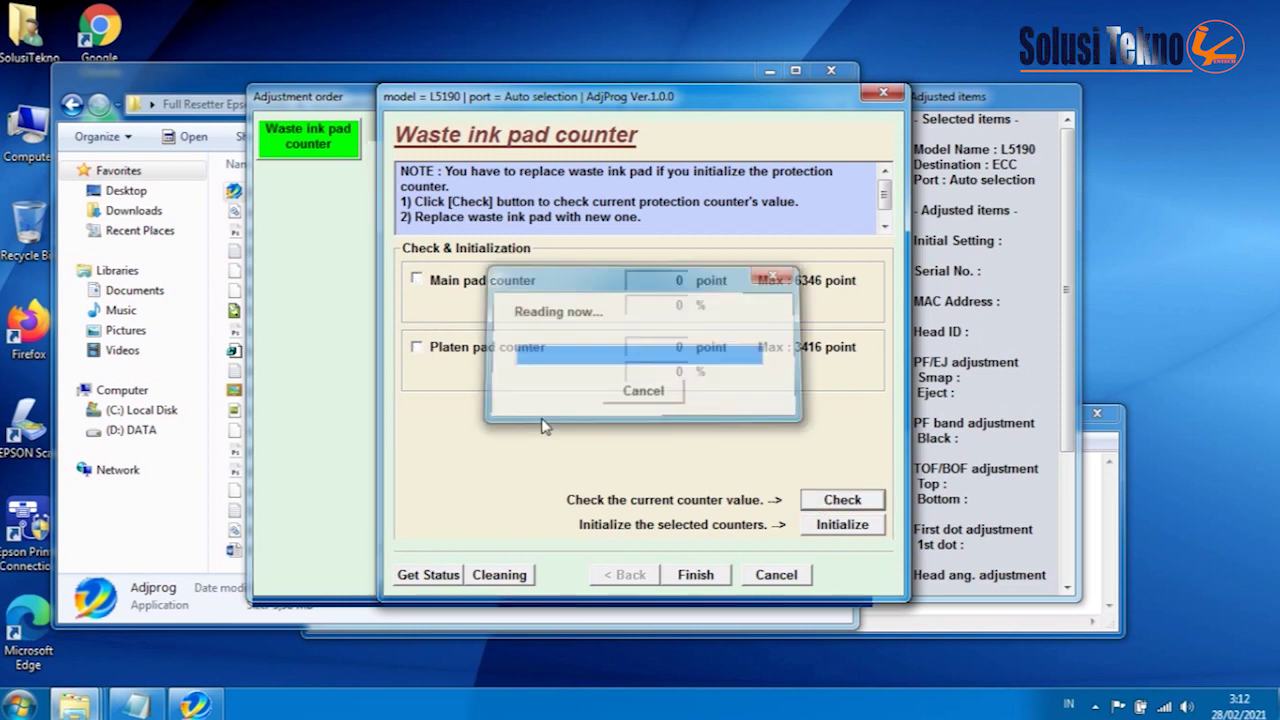
Step: Initialize the Main and Platen pad counters, confirming through the turn-off and success messages
{"action": "left_click", "coordinate": [418, 281]}
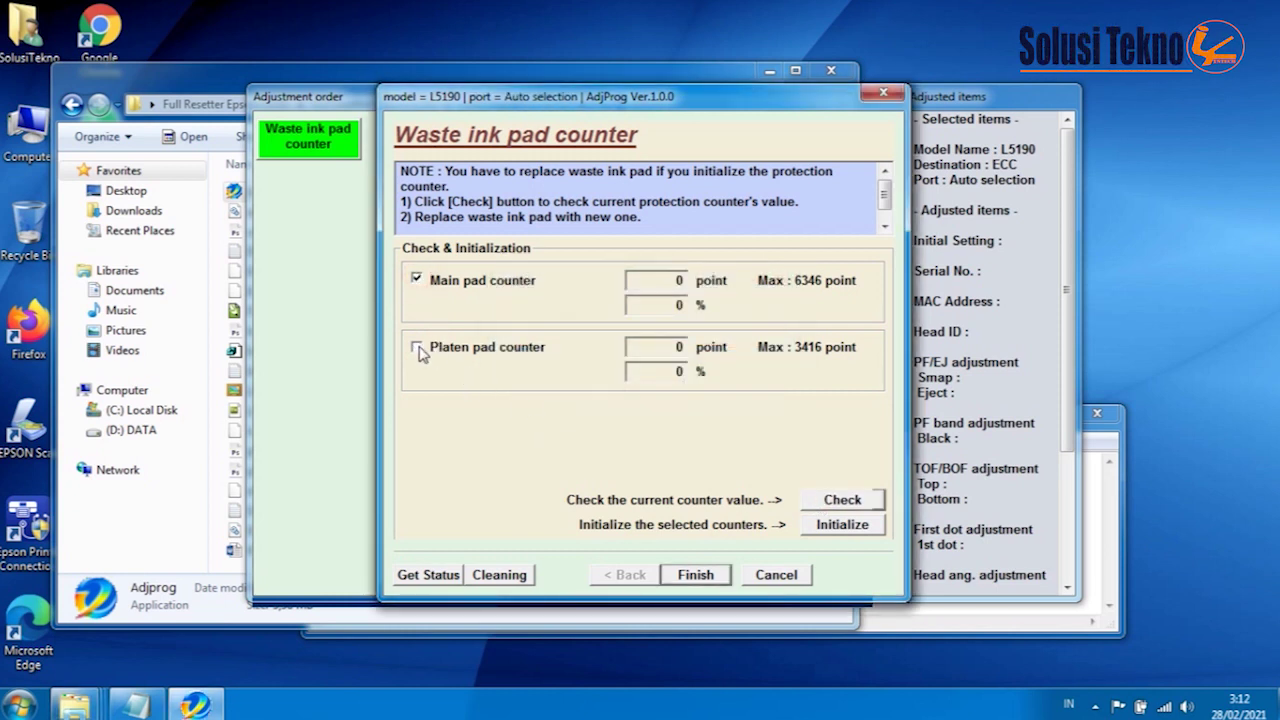
{"action": "left_click", "coordinate": [418, 347]}
{"action": "left_click", "coordinate": [833, 525]}
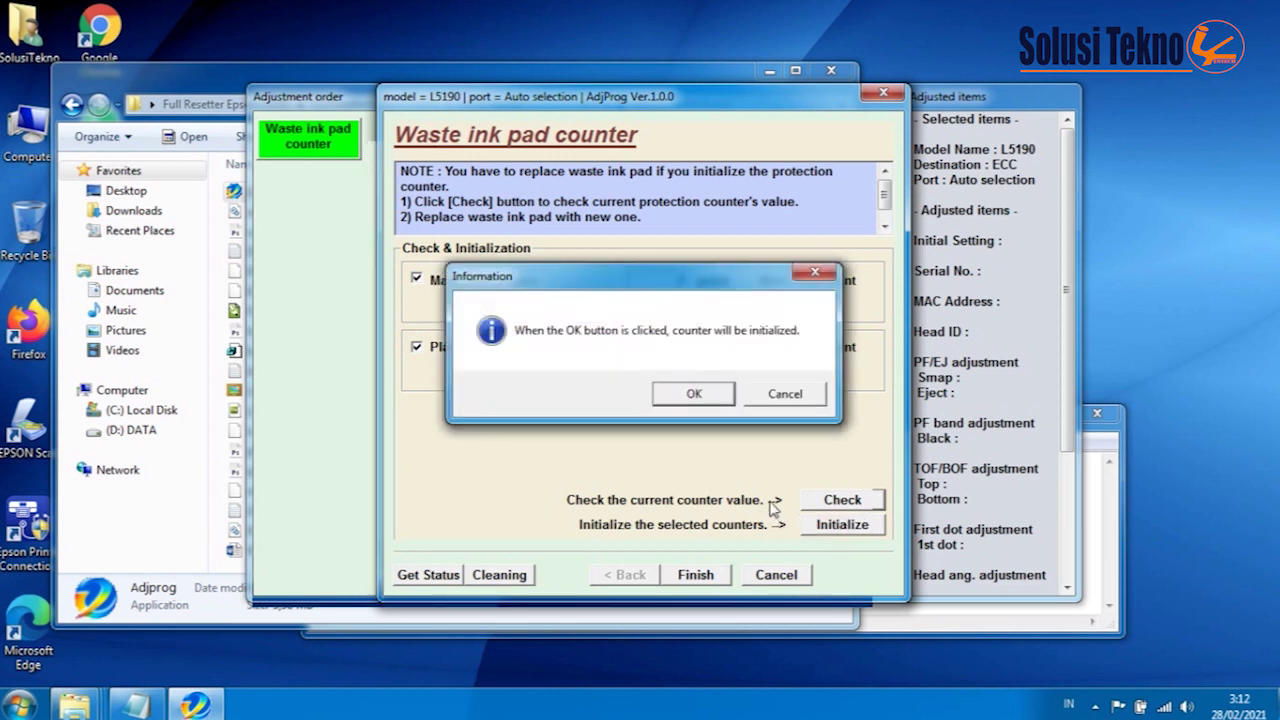
{"action": "left_click", "coordinate": [695, 397]}
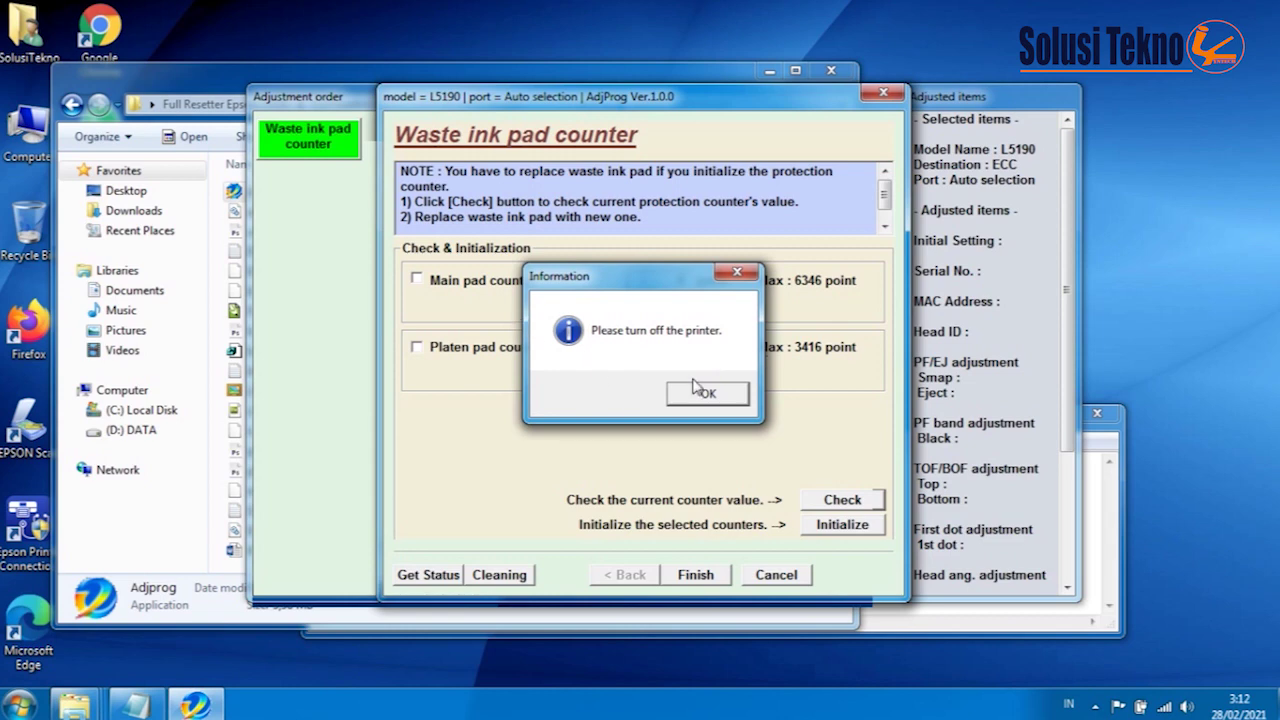
{"action": "left_click", "coordinate": [697, 390]}
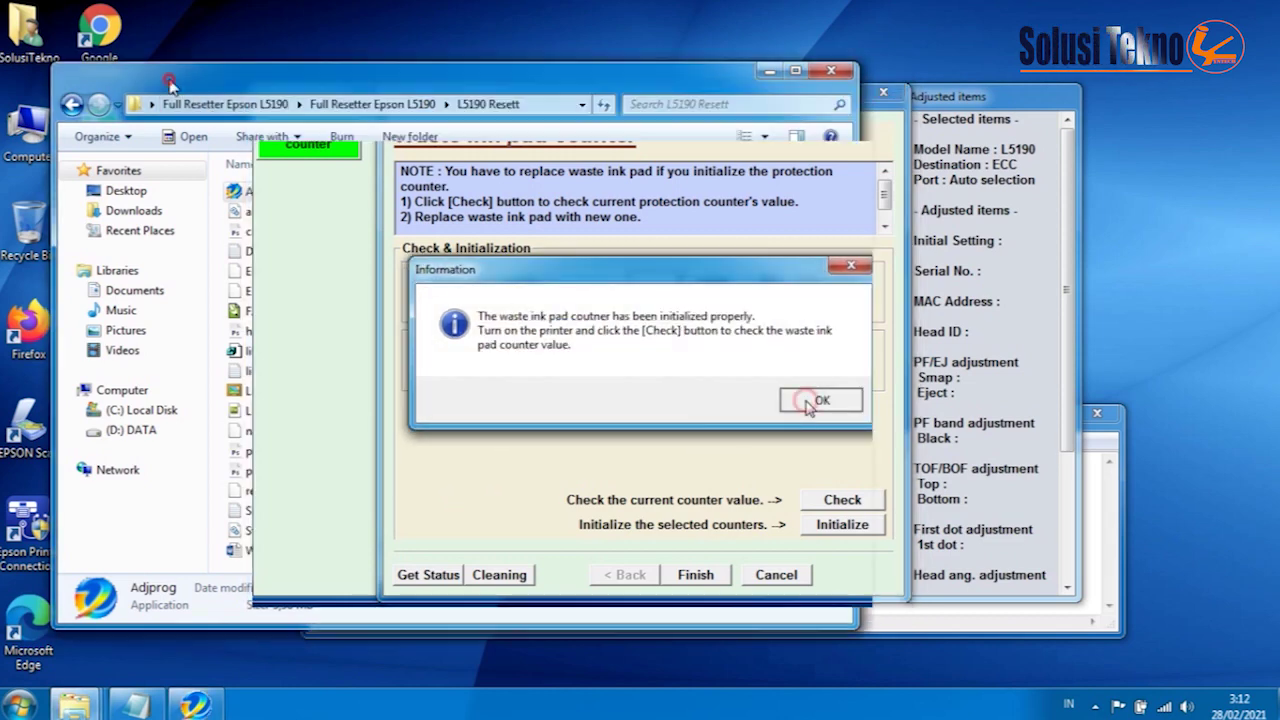
{"action": "left_click", "coordinate": [818, 400]}
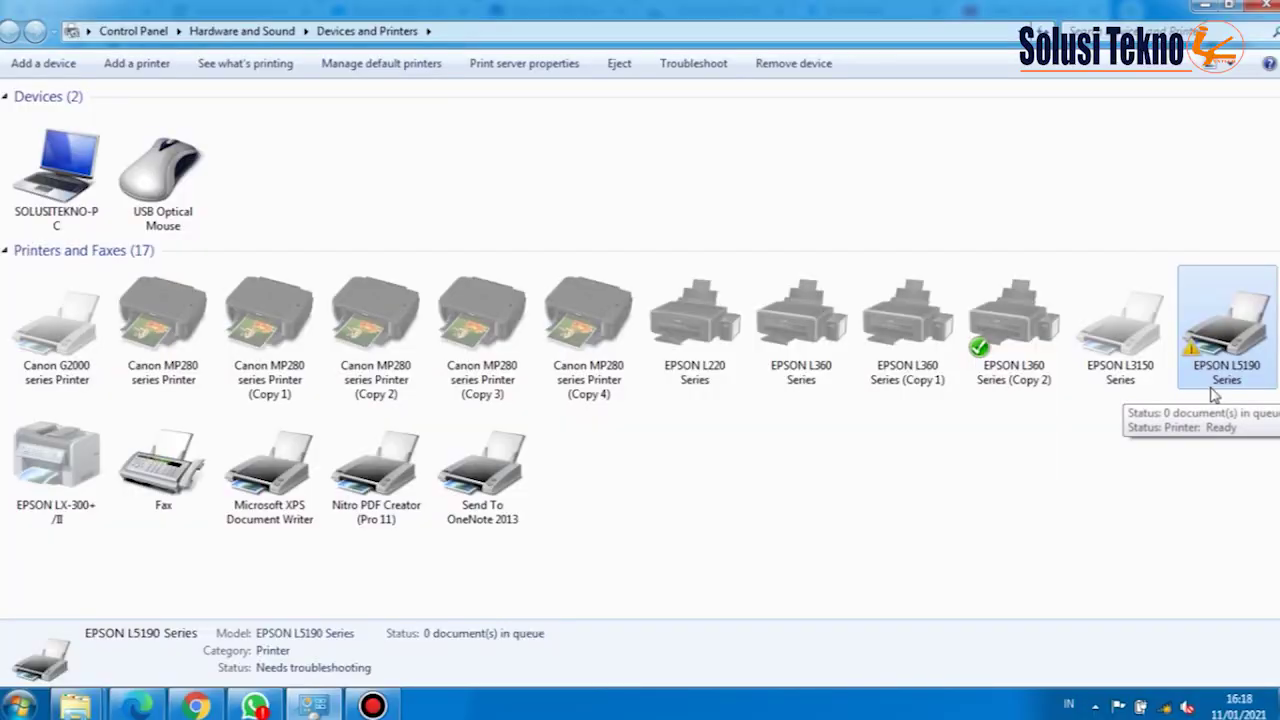
Step: Print a test page from the EPSON L5190 Series printer properties
{"action": "right_click", "coordinate": [1244, 345]}
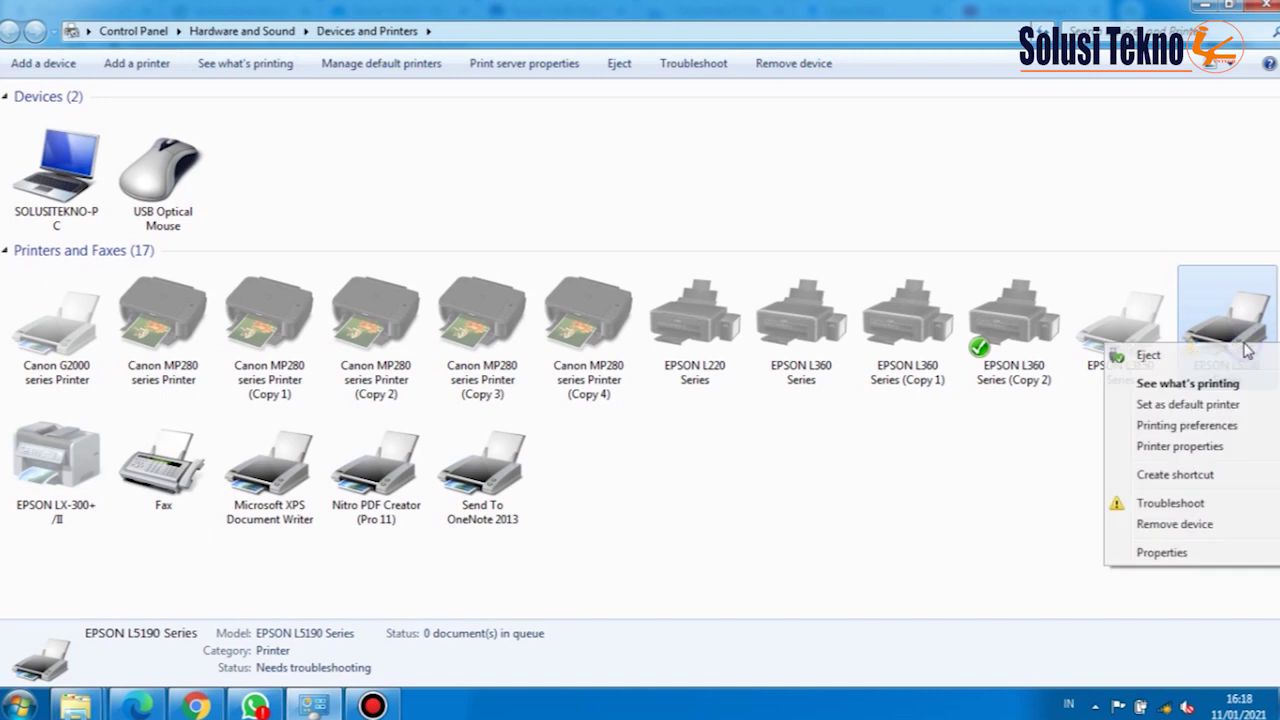
{"action": "left_click", "coordinate": [1182, 448]}
{"action": "left_click", "coordinate": [1120, 616]}
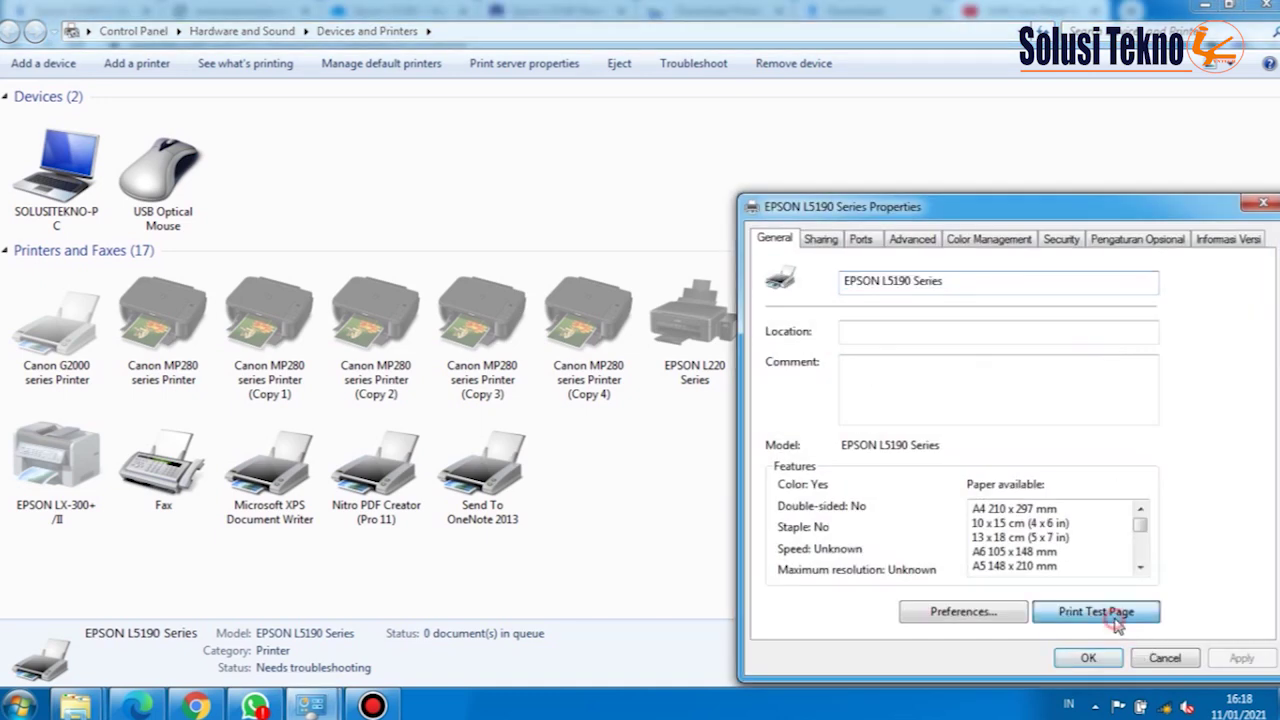